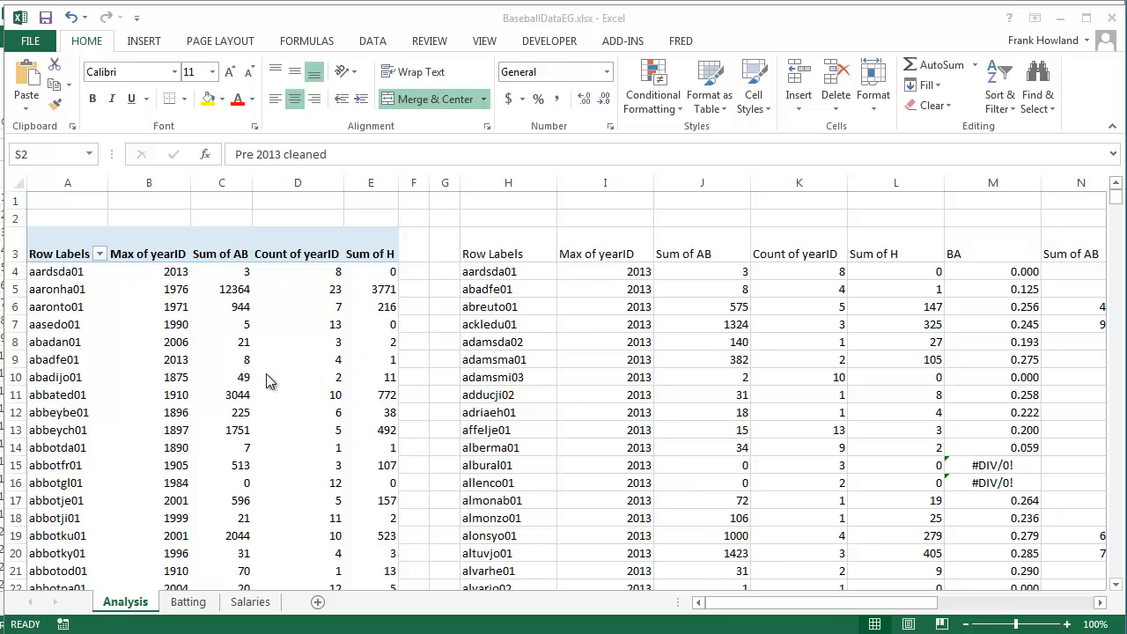
Examine the Analysis sheet's pivot table, its copied values, and the pre-2013 formulas for at-bats, hits, batting average and cleaned salary.
click(56, 271)
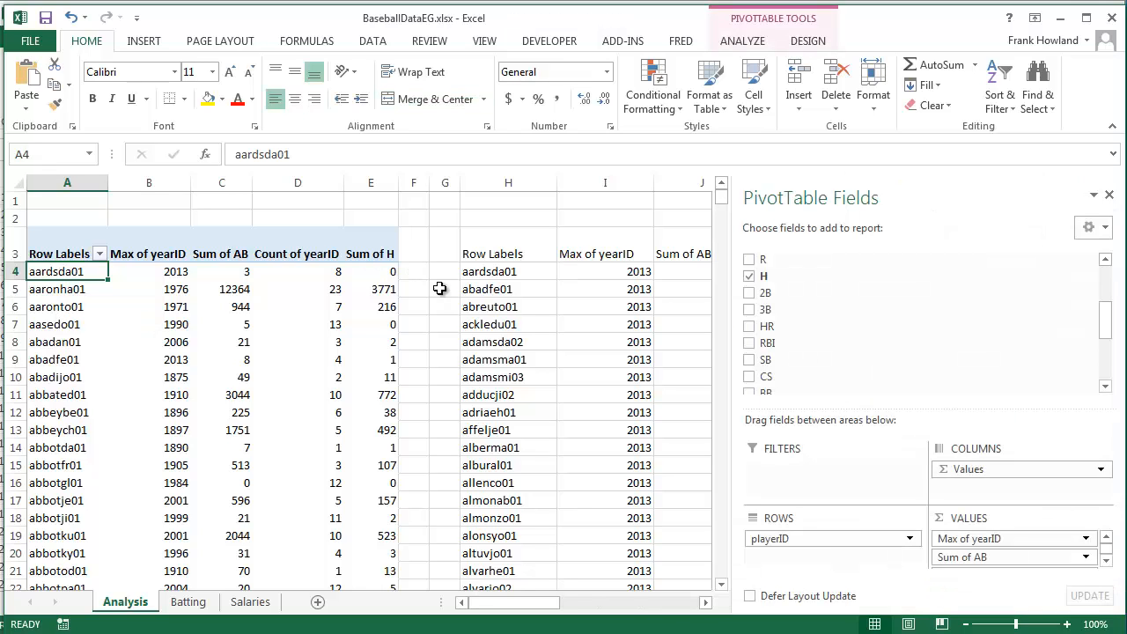
click(500, 275)
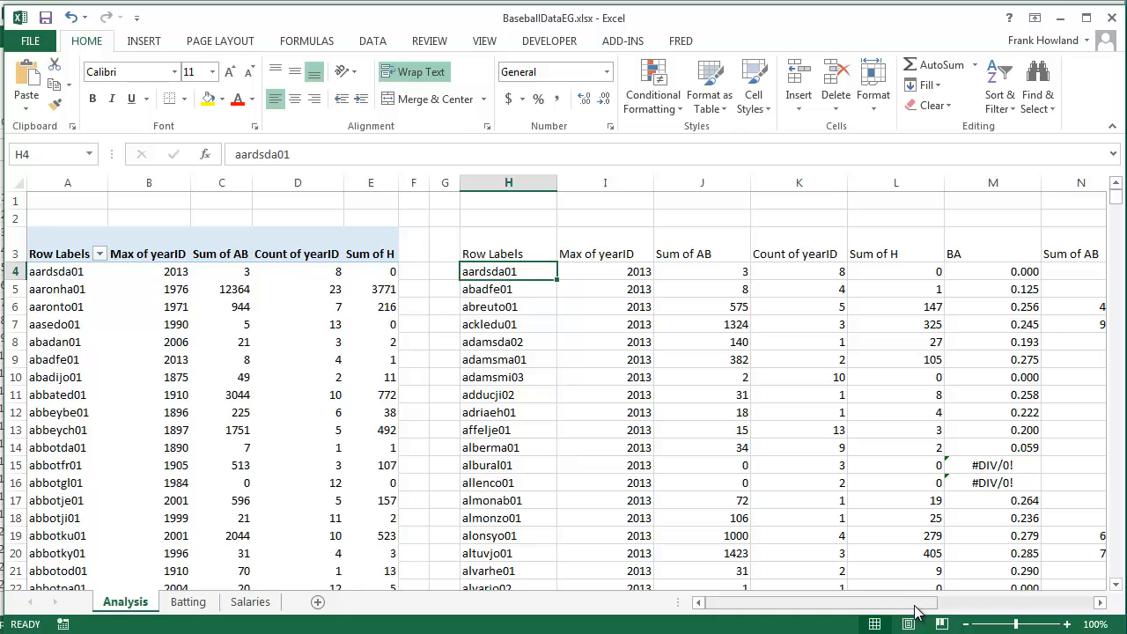
drag(915, 612, 1099, 617)
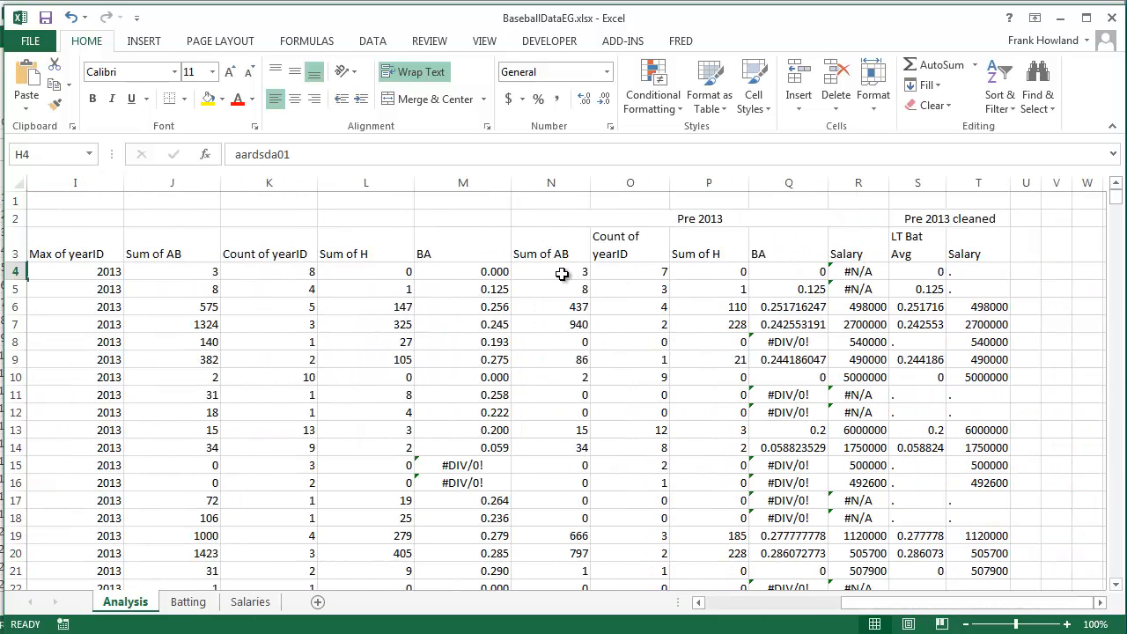
click(552, 271)
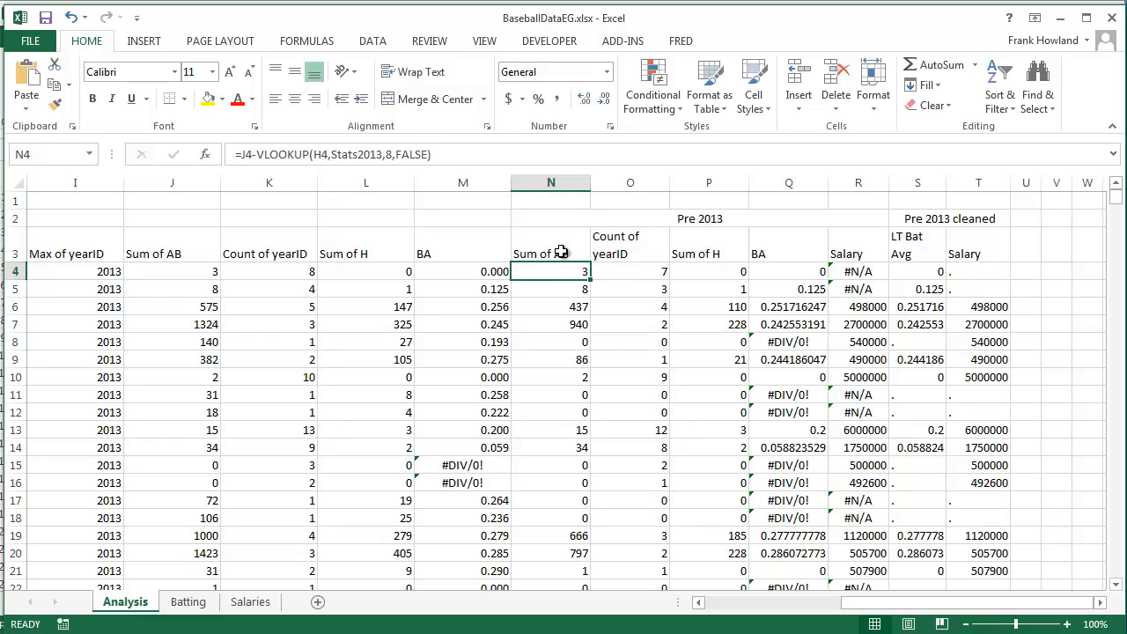
click(561, 253)
click(722, 273)
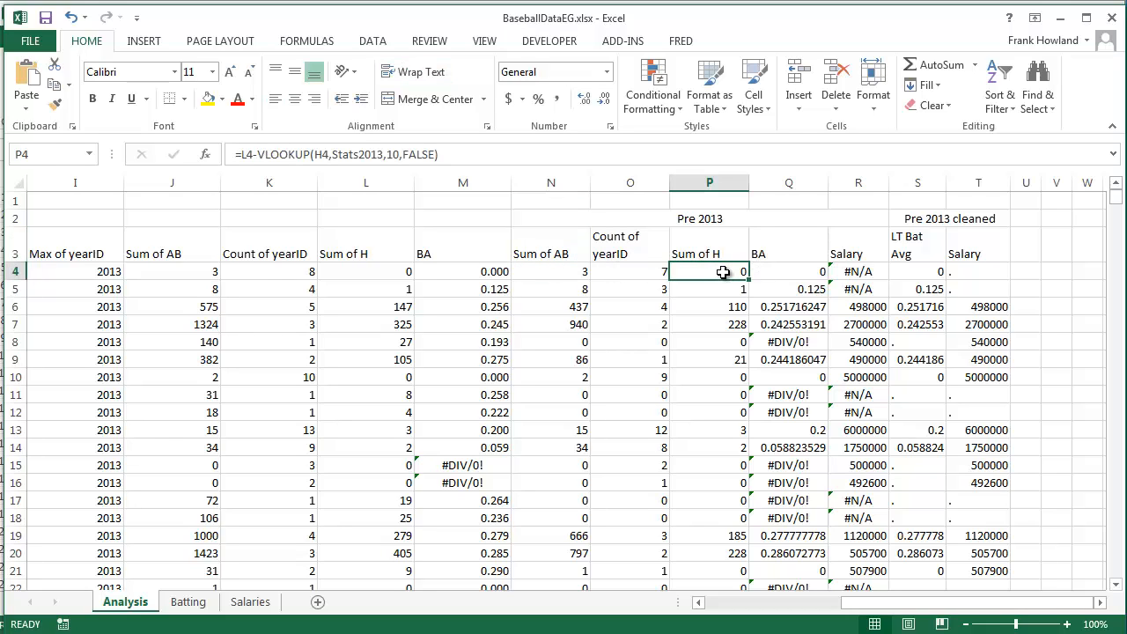
click(780, 265)
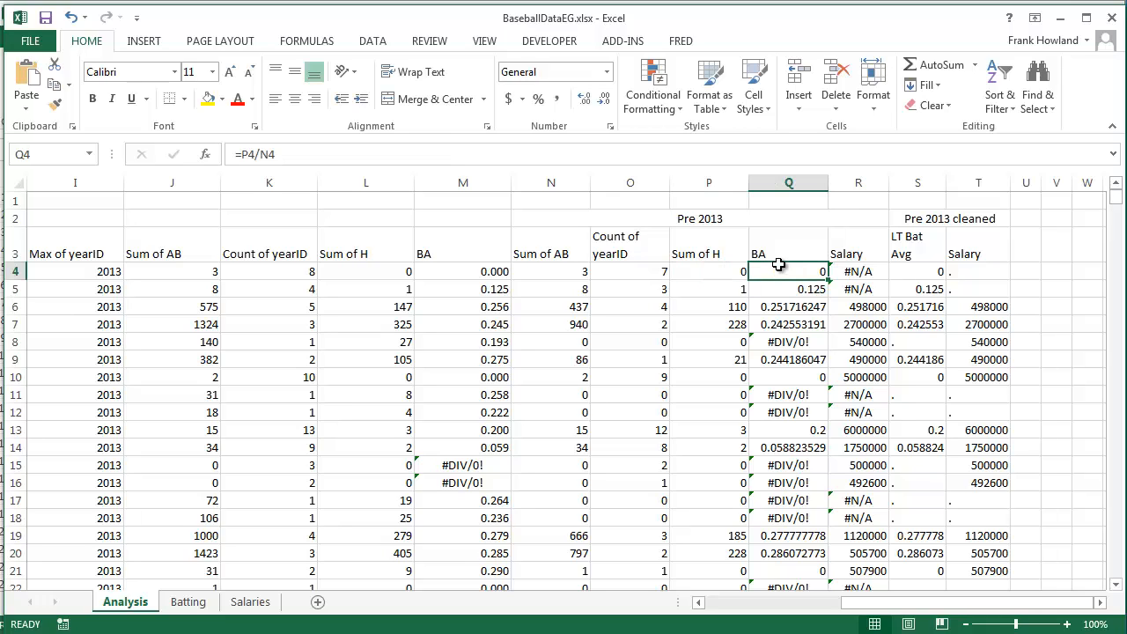
click(980, 271)
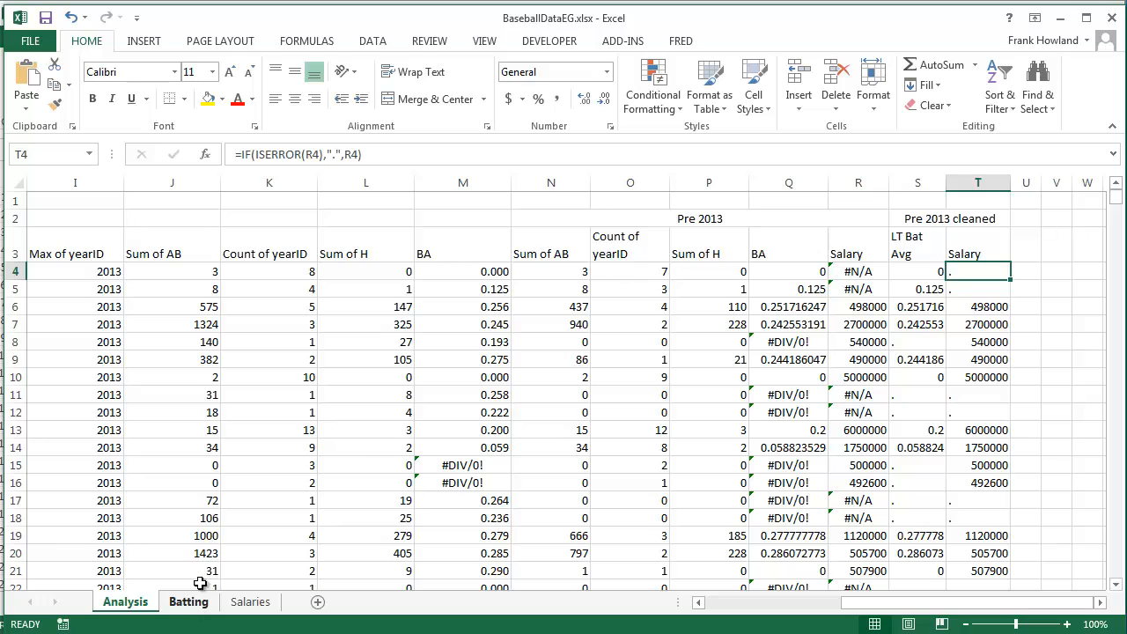
click(363, 443)
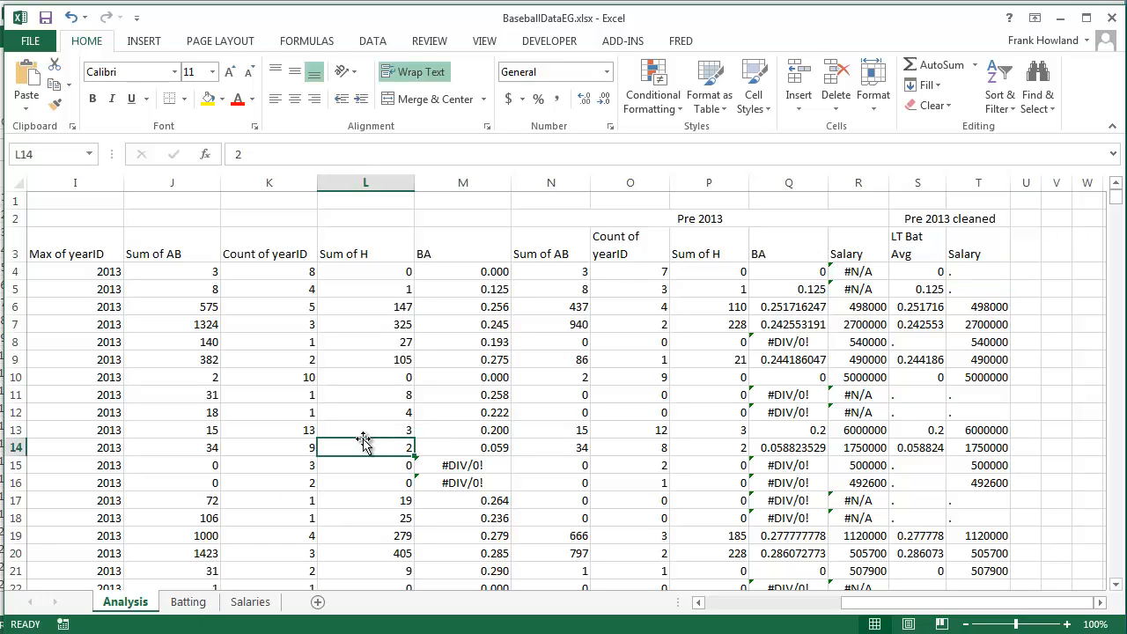
Switch to the blank workbook Book5 and open the Access database lahman2013_beta.mdb from the downloaded lahman-mdb_2013-12-10 folder as a data source.
key(alt+Tab)
key(alt+Tab)
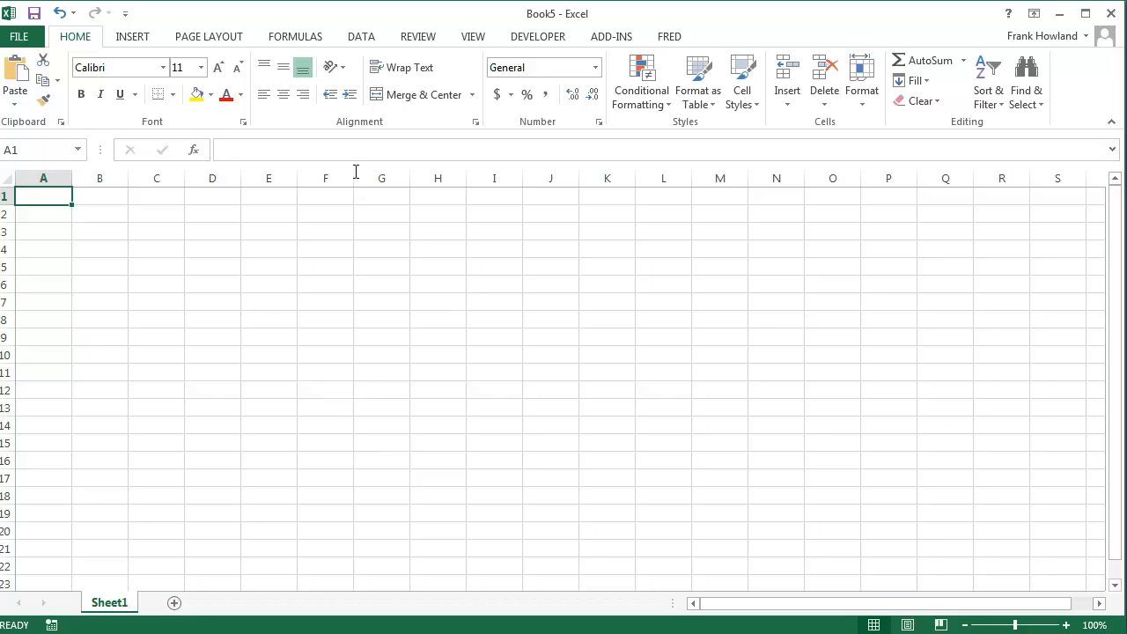
click(361, 39)
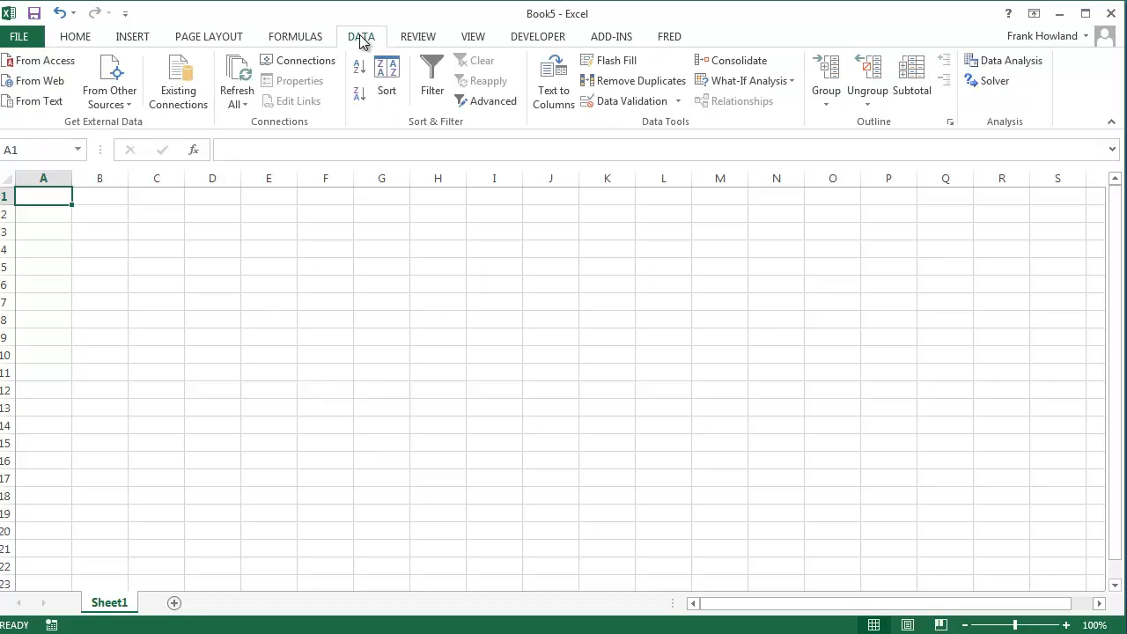
click(48, 62)
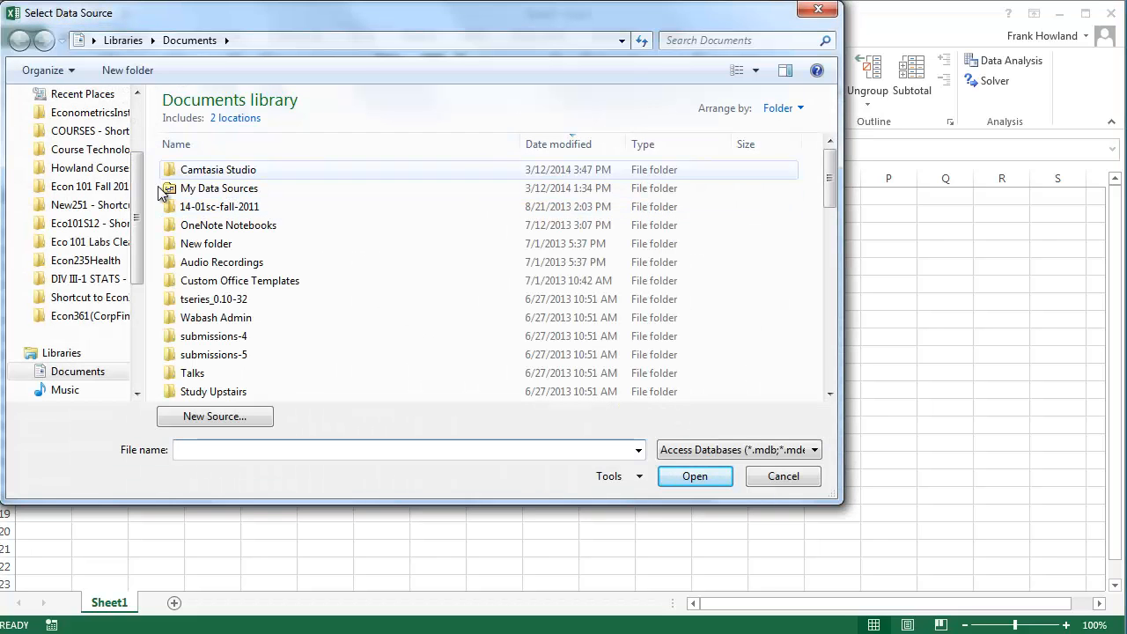
scroll(132, 176, up, 2)
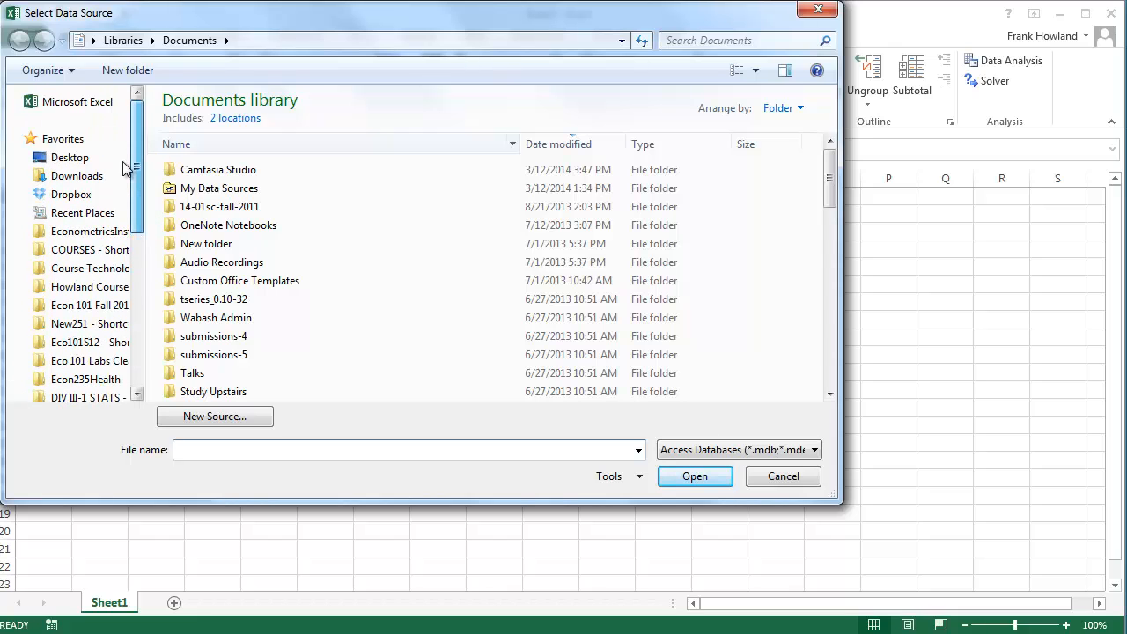
click(89, 177)
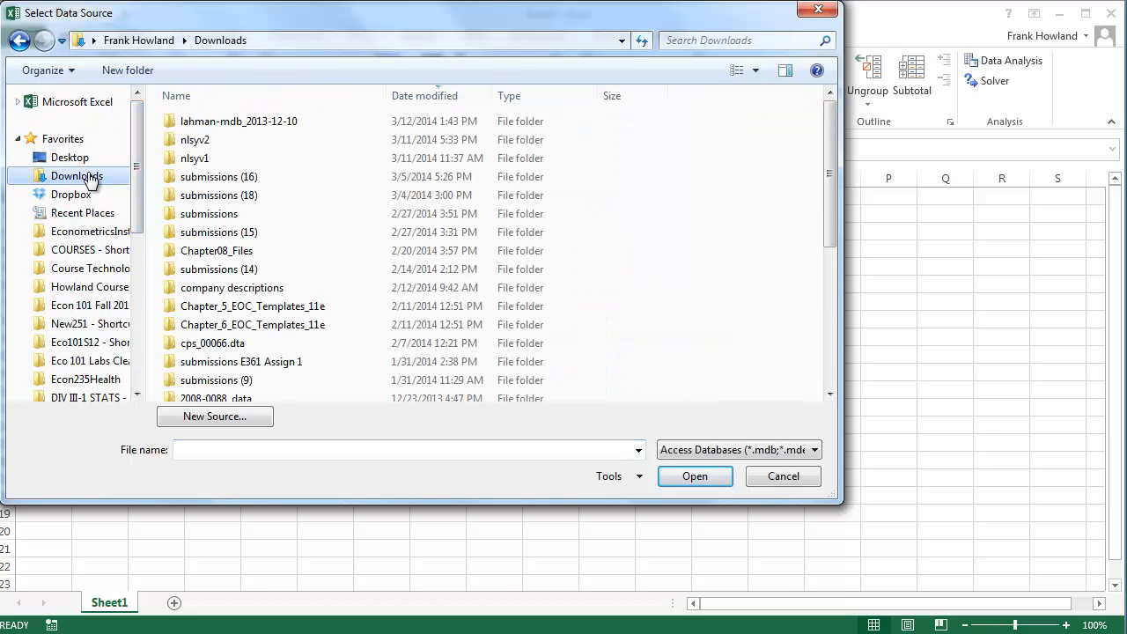
double_click(216, 123)
click(227, 102)
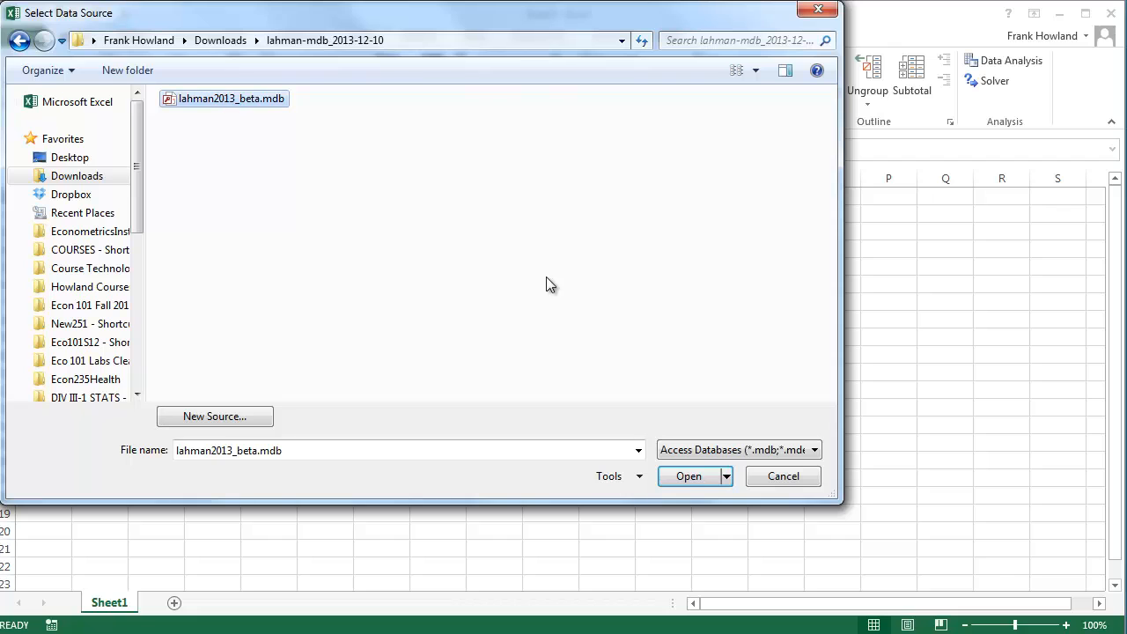
click(691, 477)
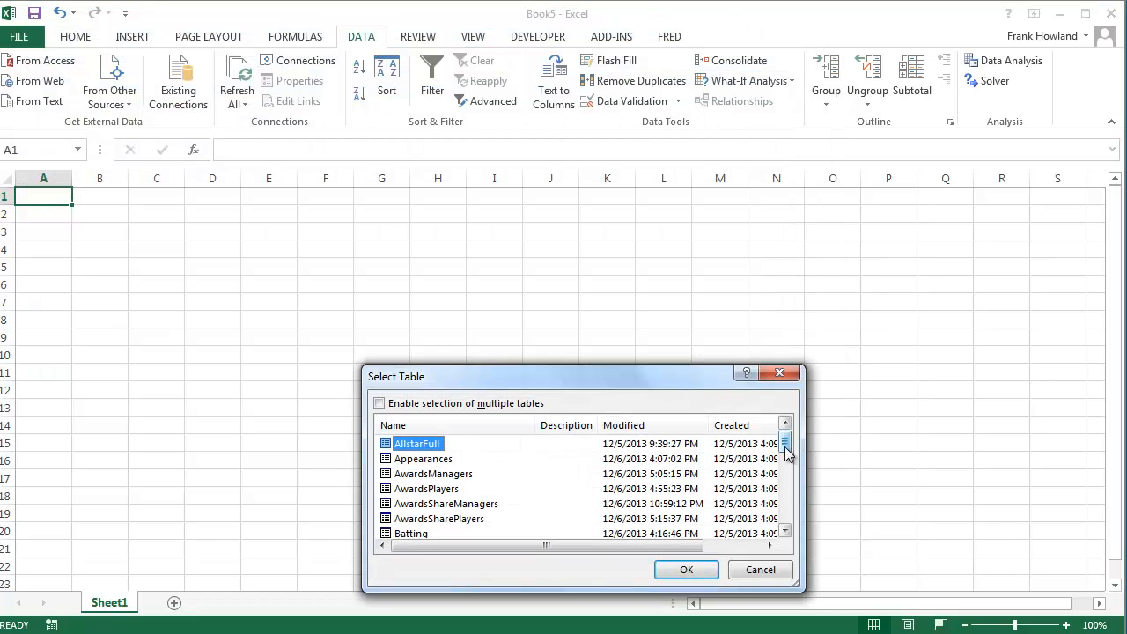
Import the Batting table from the database as a table into the existing worksheet at cell A1.
drag(786, 453, 786, 464)
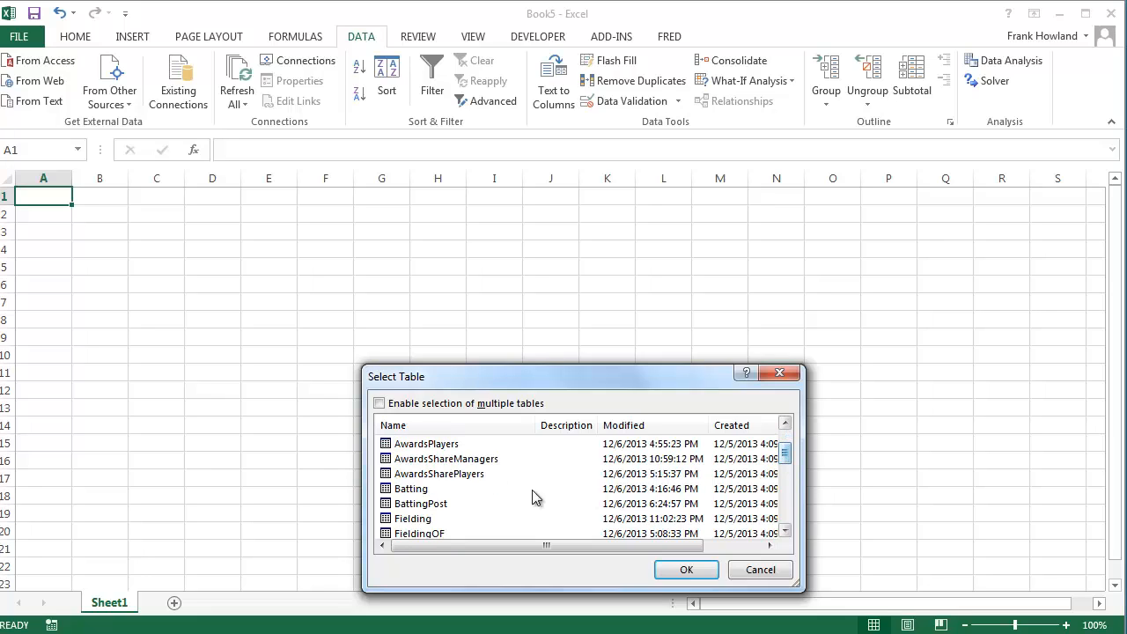
click(402, 492)
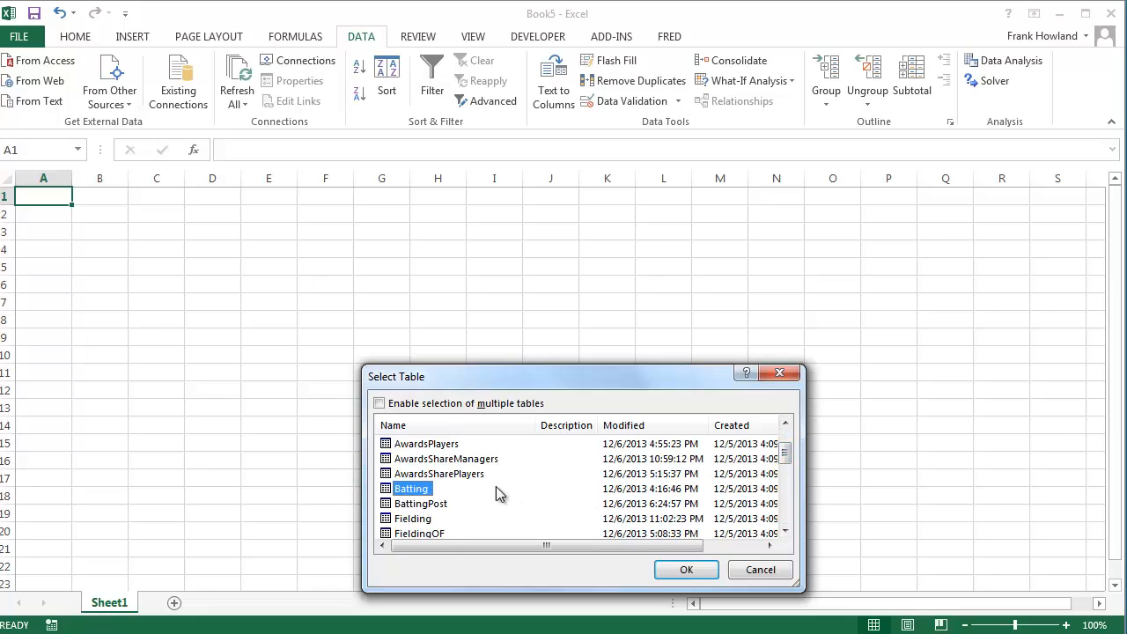
click(680, 570)
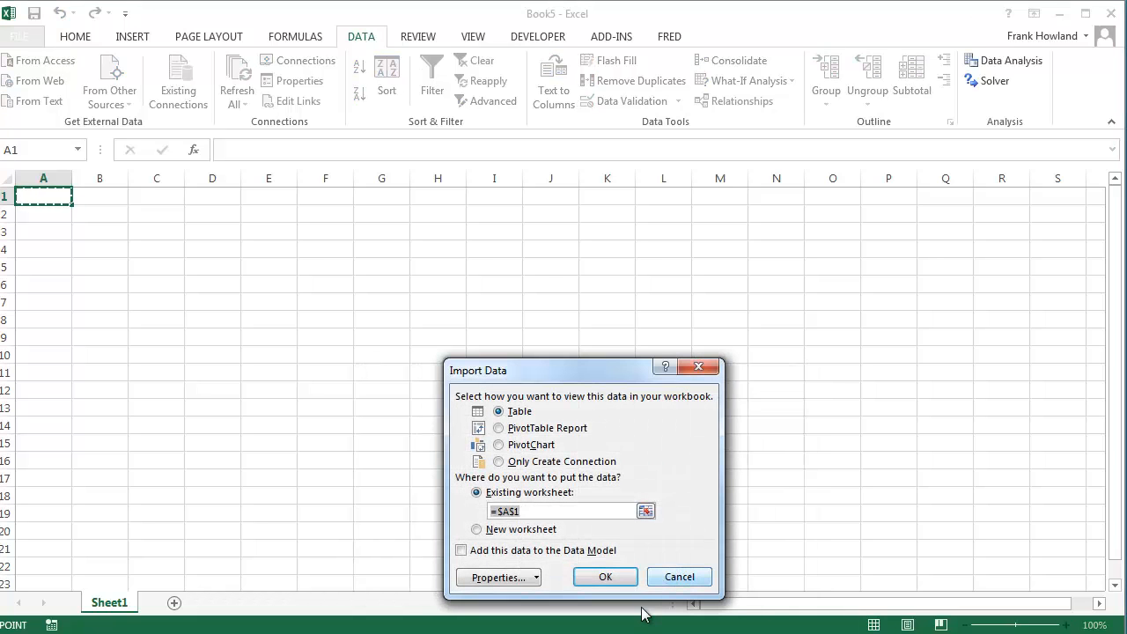
click(622, 578)
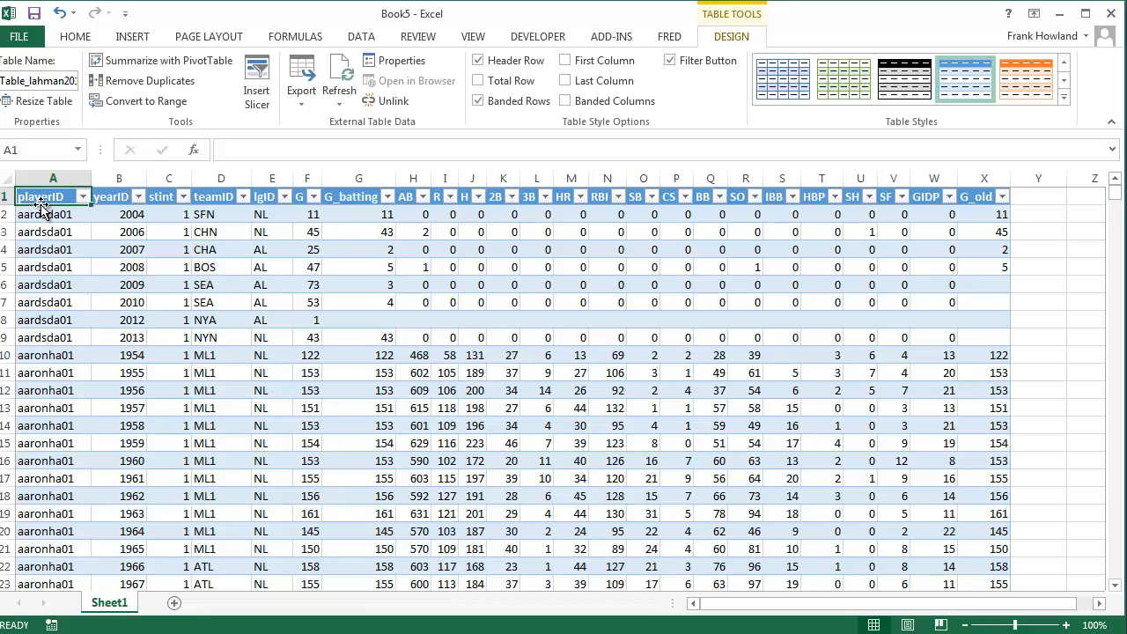
Examine the imported batting table's stint, team, league and batting statistics columns.
click(176, 217)
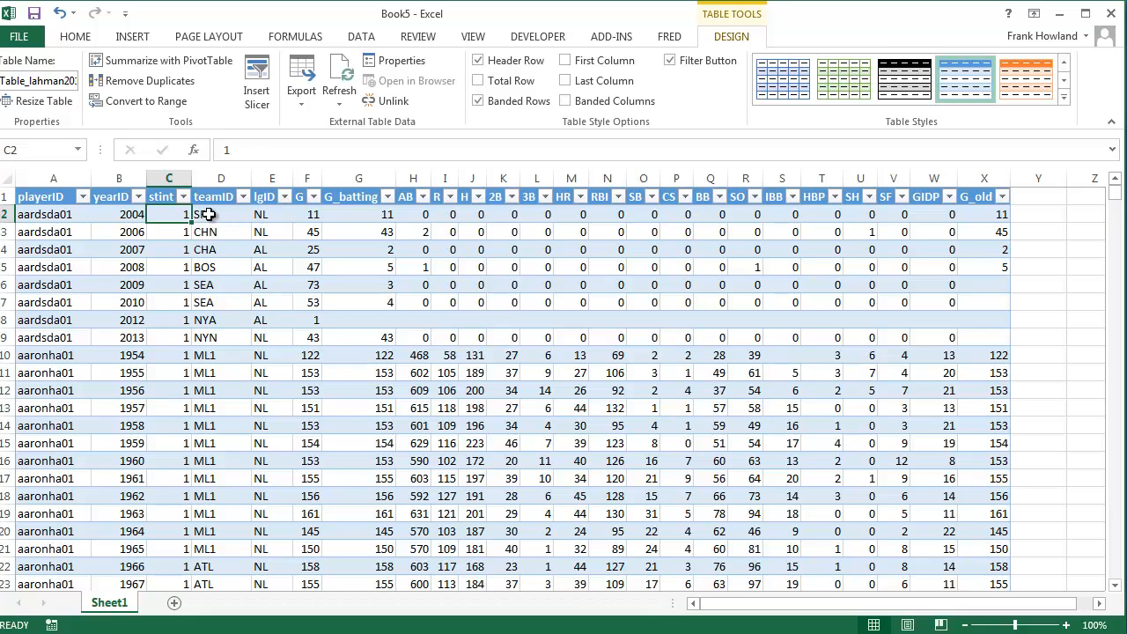
click(209, 214)
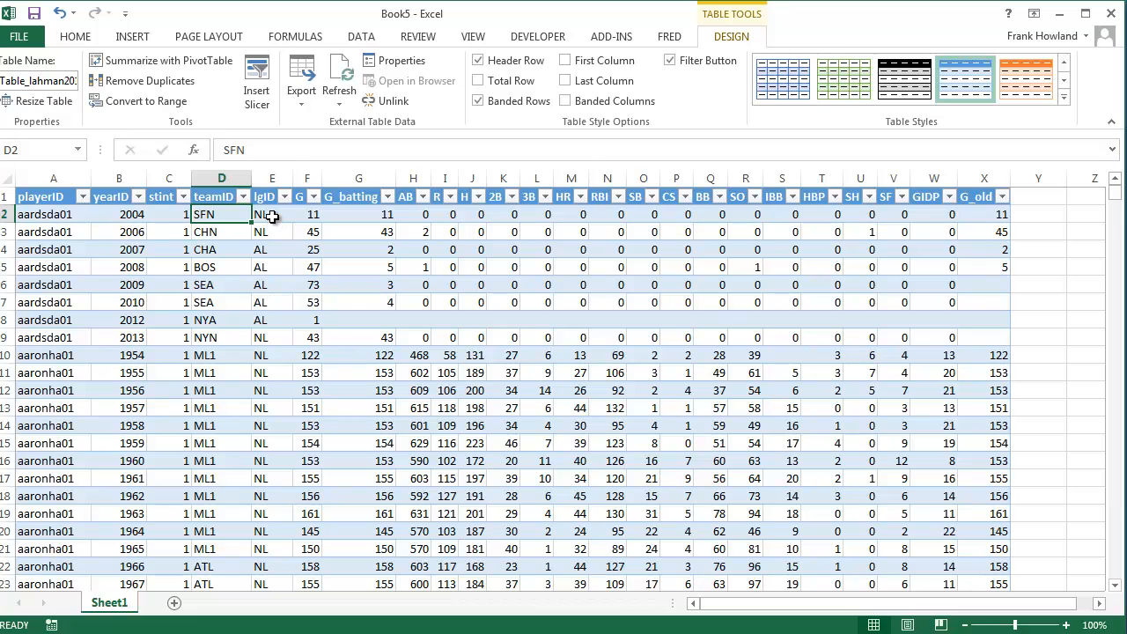
click(264, 219)
click(207, 249)
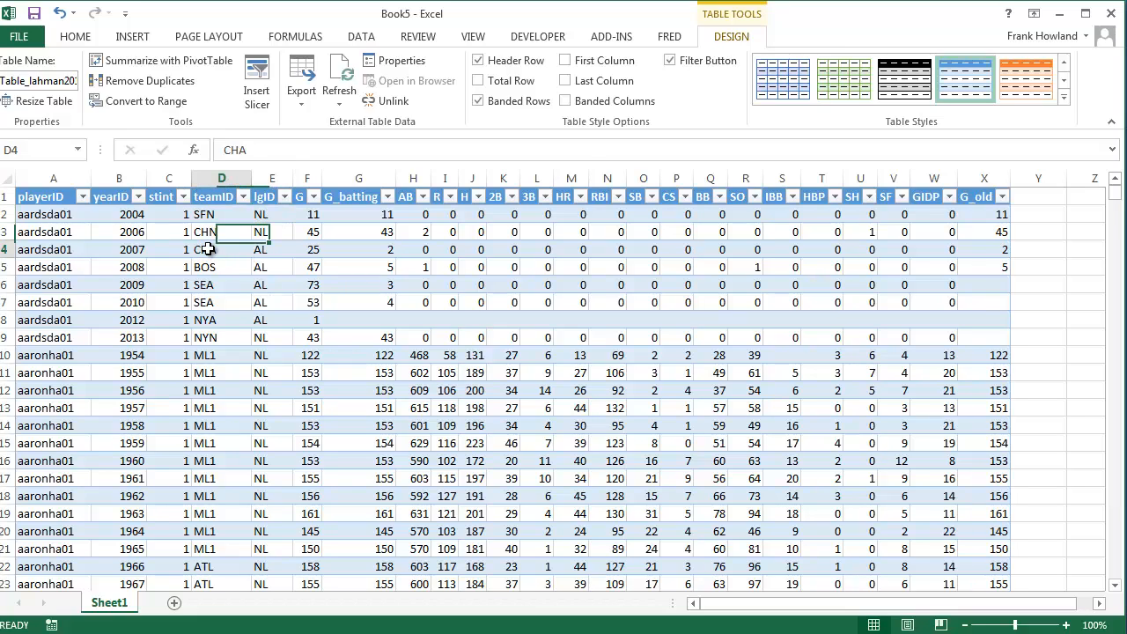
click(262, 249)
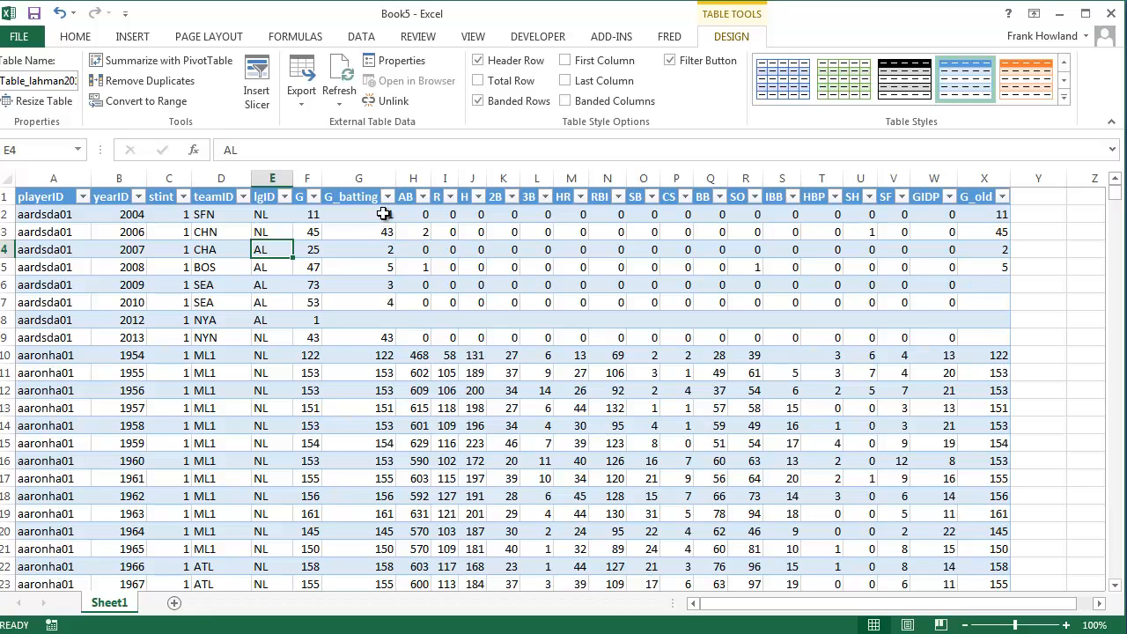
drag(415, 215, 865, 216)
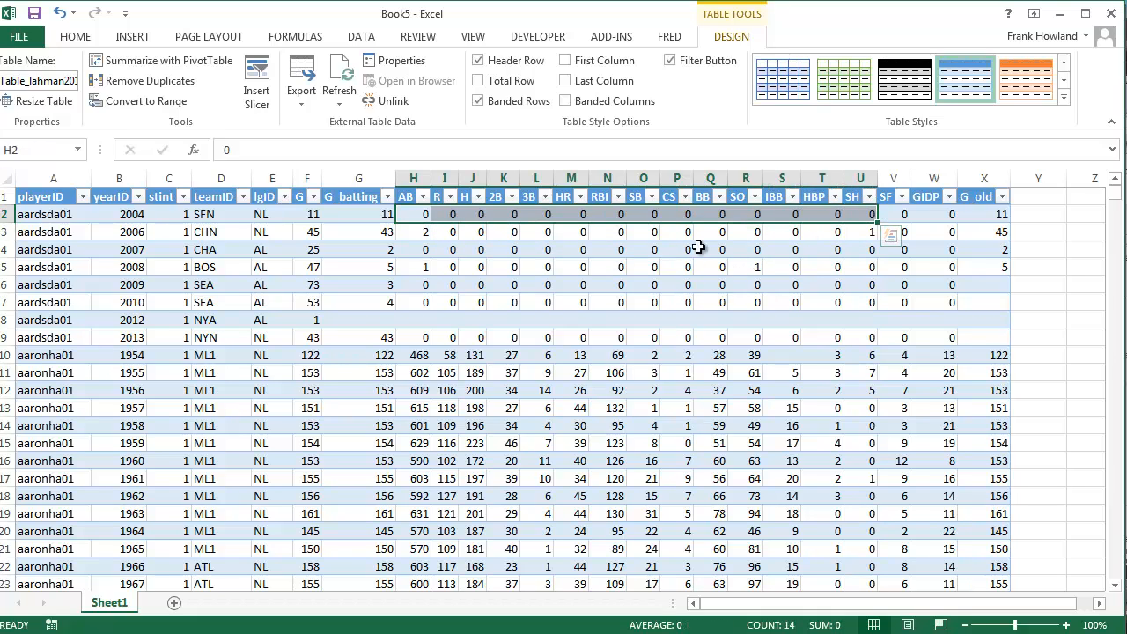
click(507, 233)
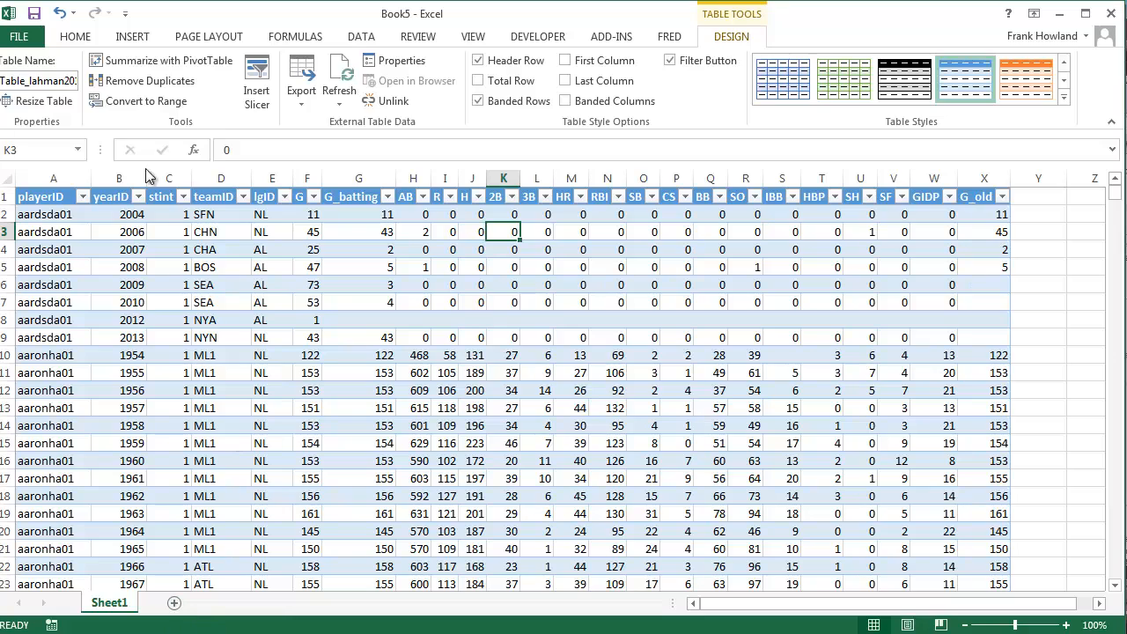
Create a pivot table from the imported table Table_lahman2013_beta on a new worksheet.
click(134, 36)
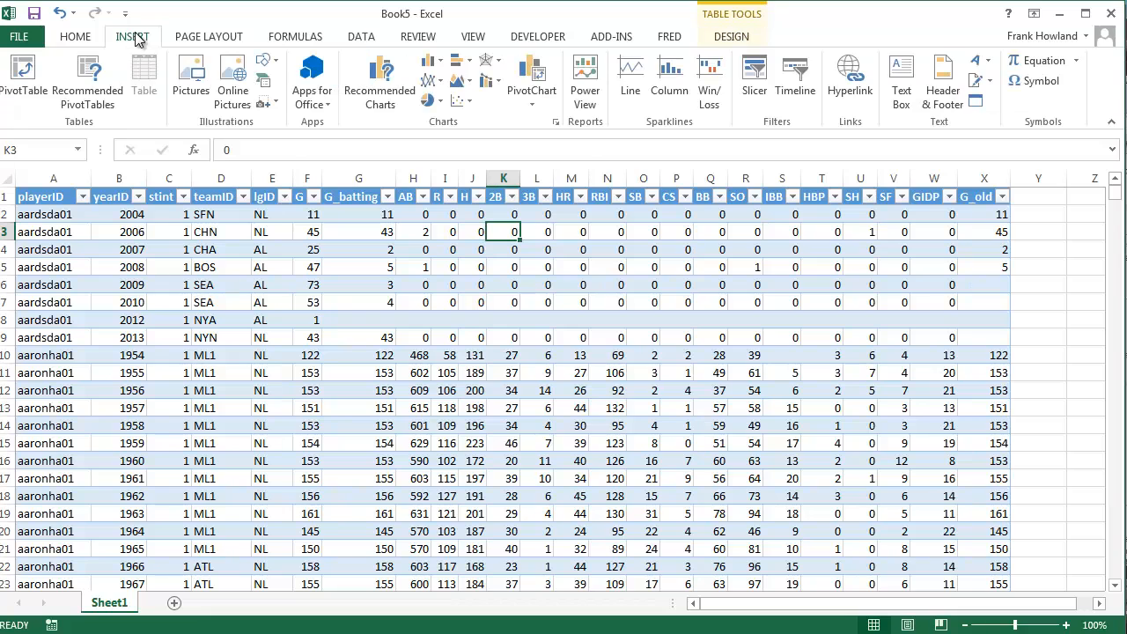
click(24, 77)
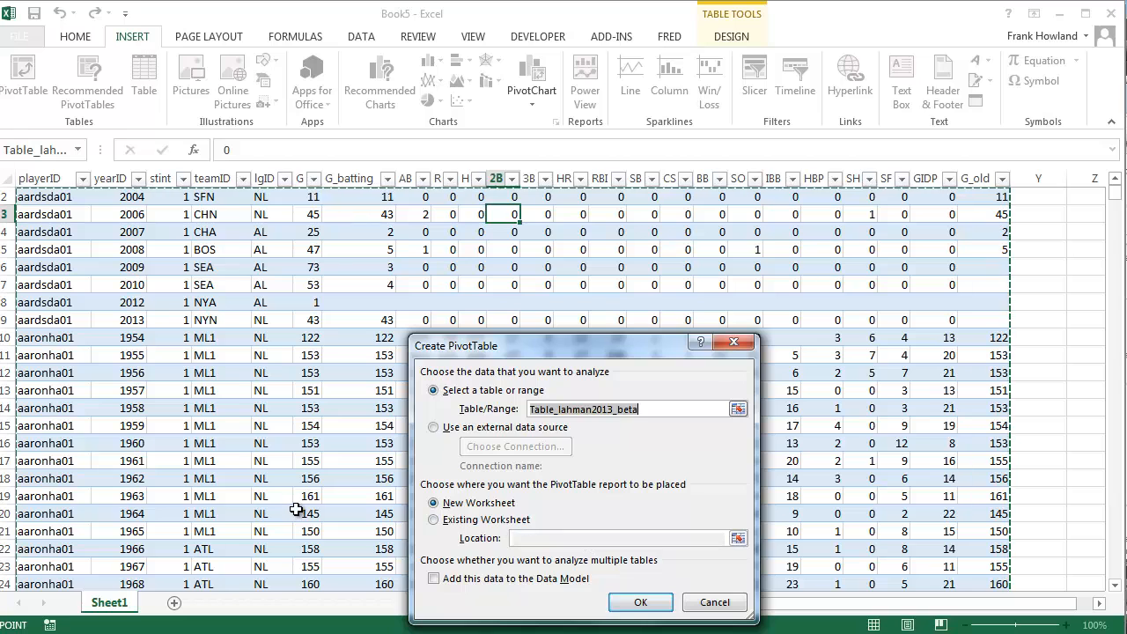
click(636, 603)
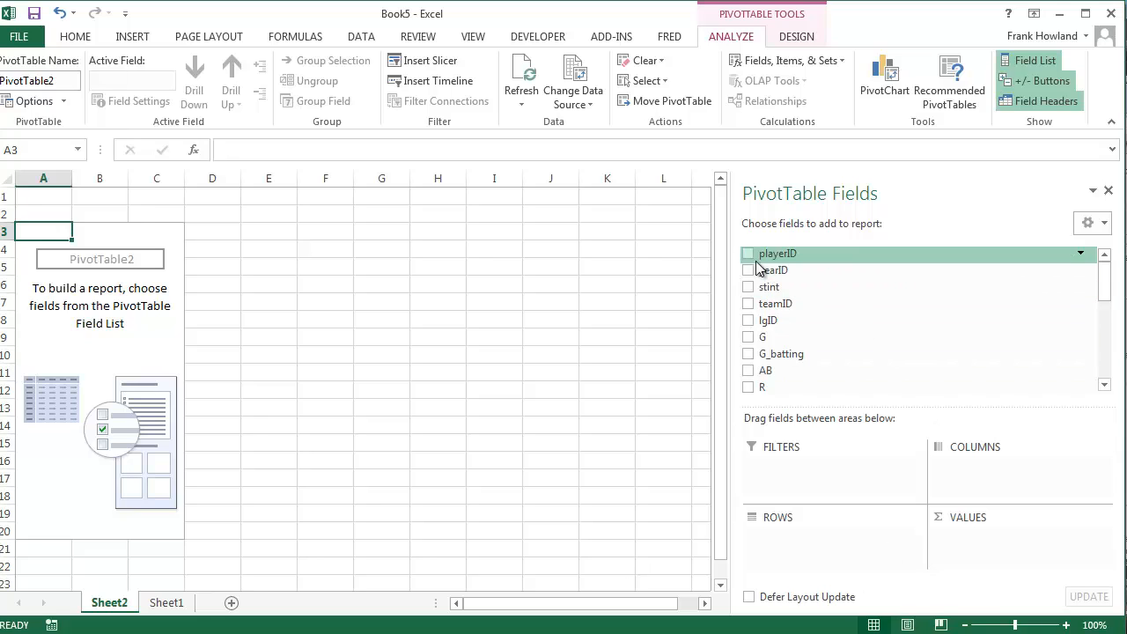
Add the playerID field to the pivot table as its row labels.
drag(751, 256, 804, 518)
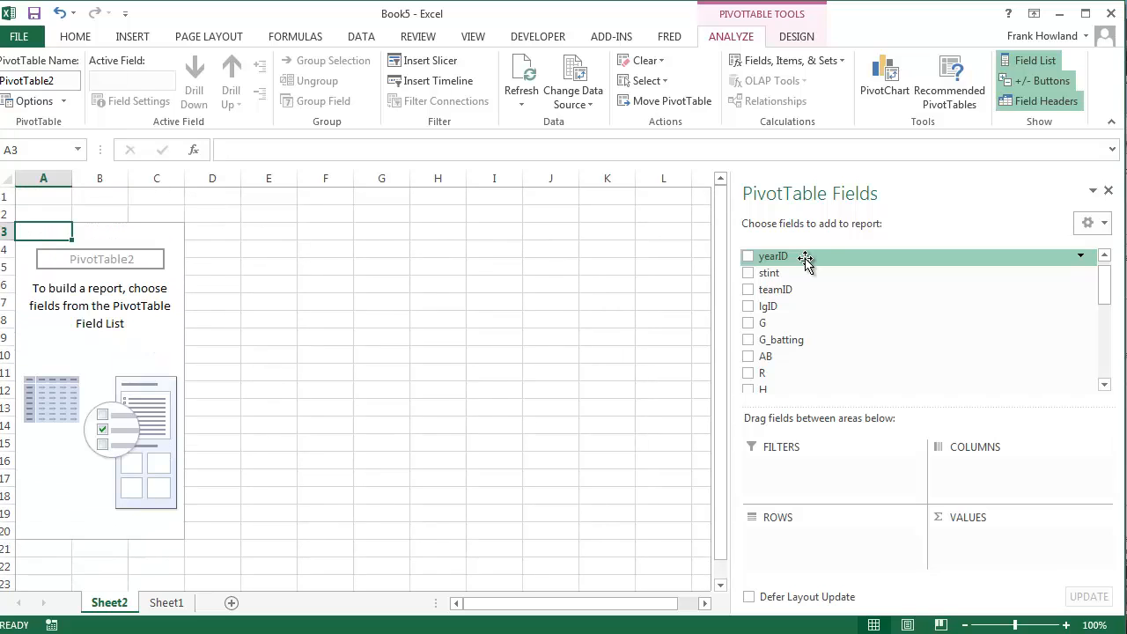
scroll(1107, 286, up, 1)
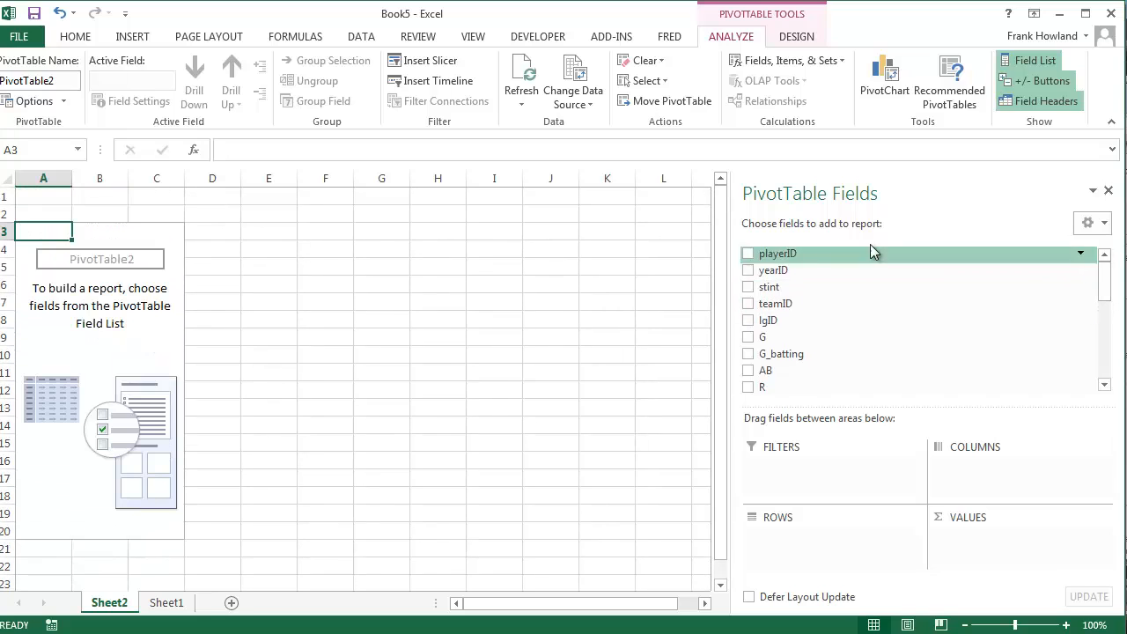
click(747, 253)
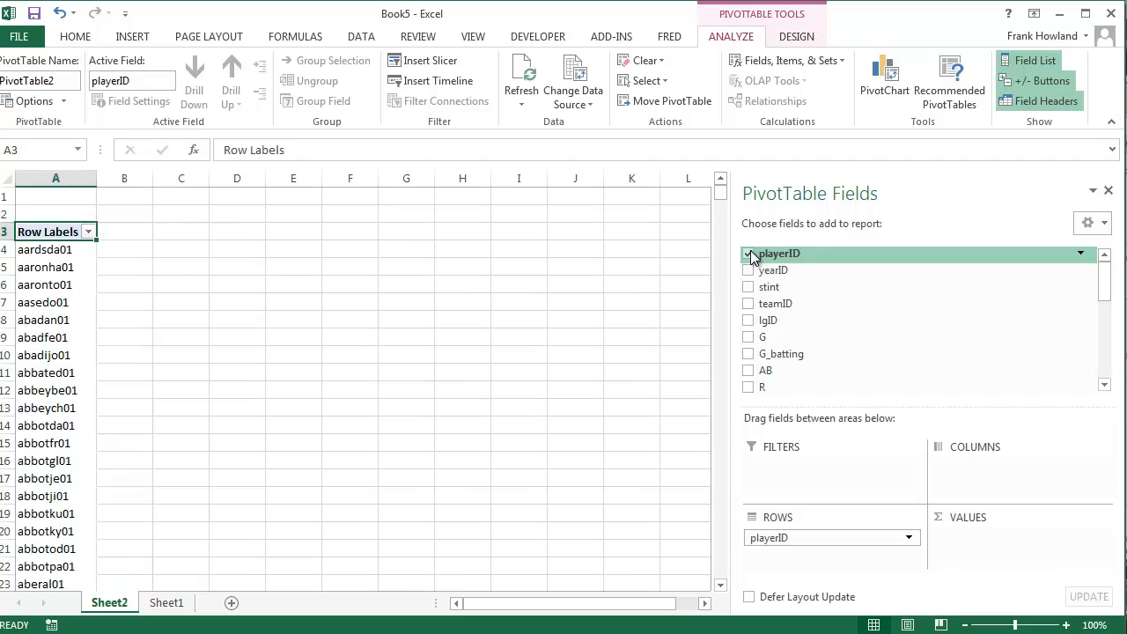
click(747, 254)
click(747, 253)
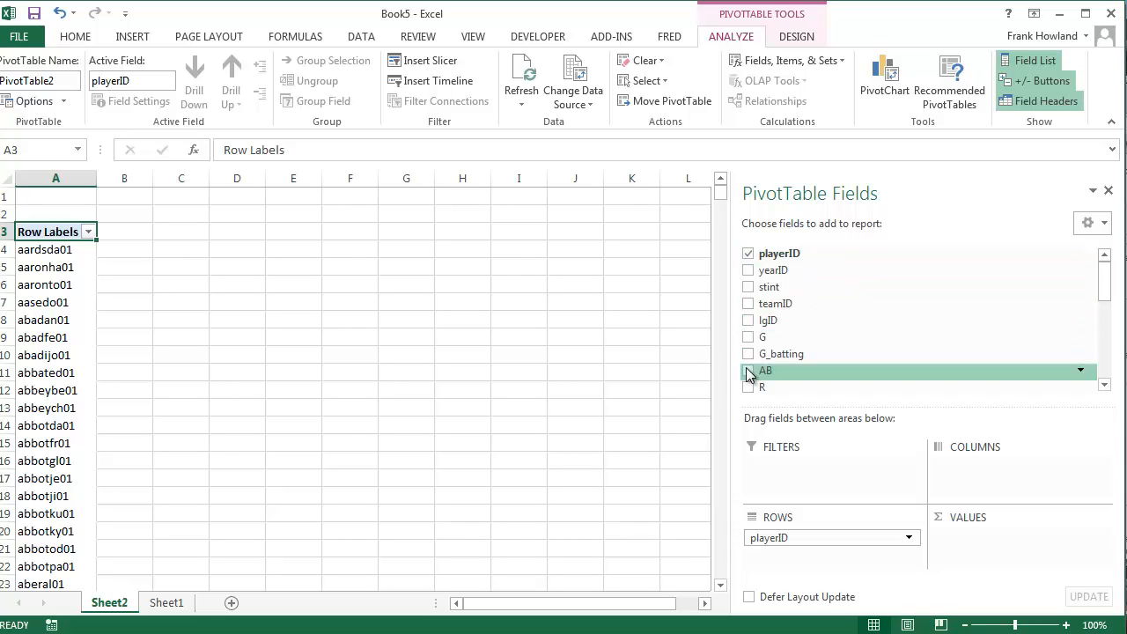
Add the AB field to the pivot table both as a row field and as a value field.
drag(752, 374, 993, 520)
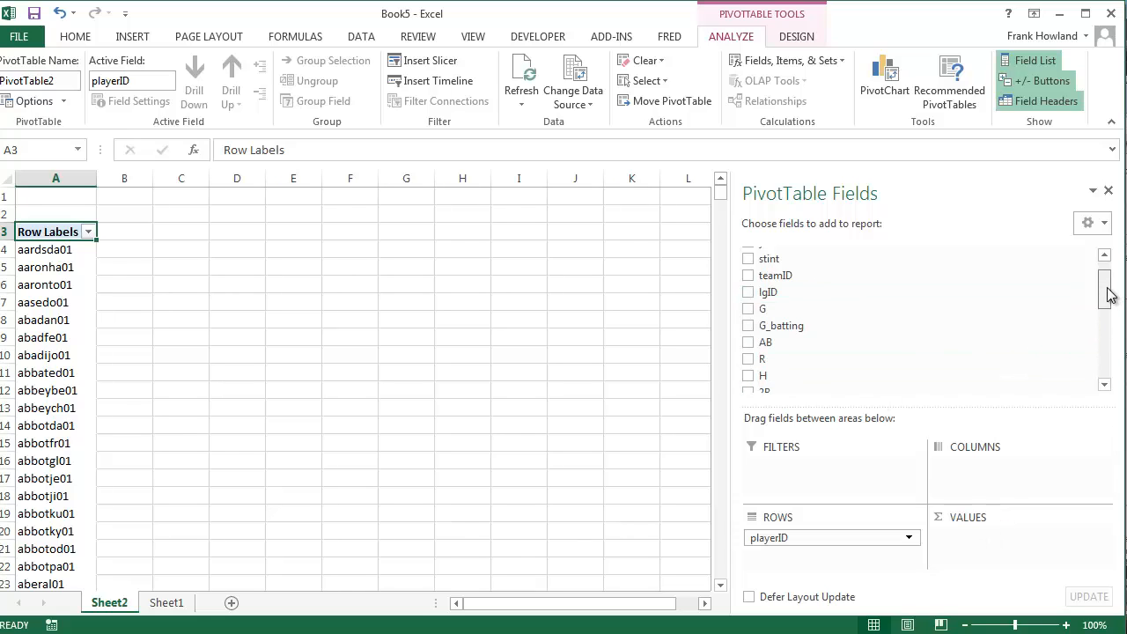
scroll(1096, 290, up, 1)
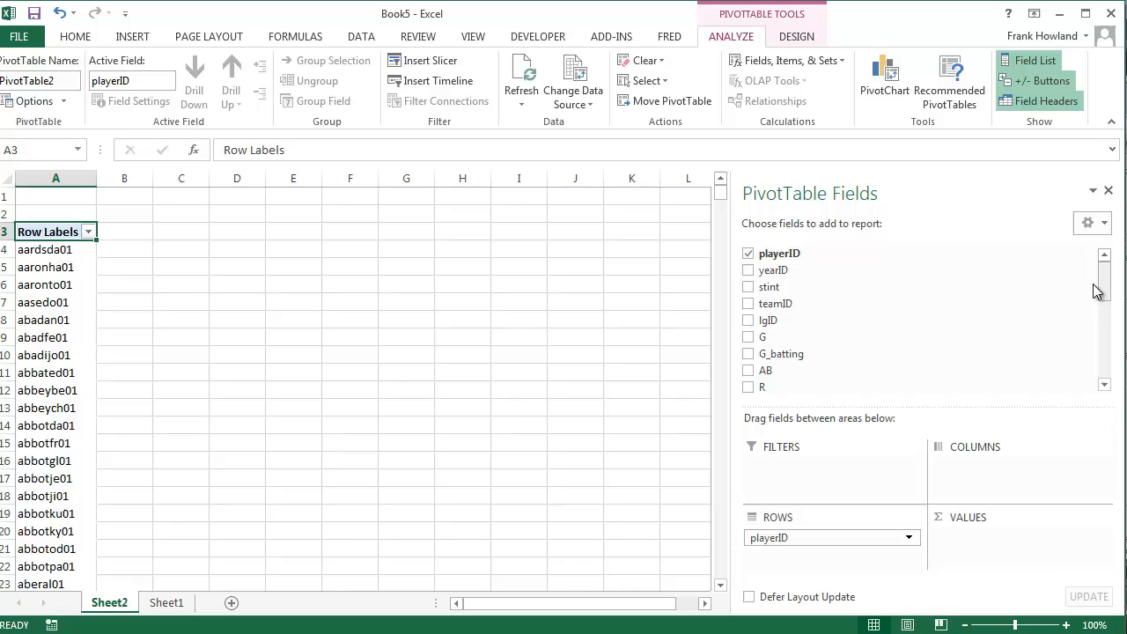
click(748, 368)
drag(806, 371, 1015, 547)
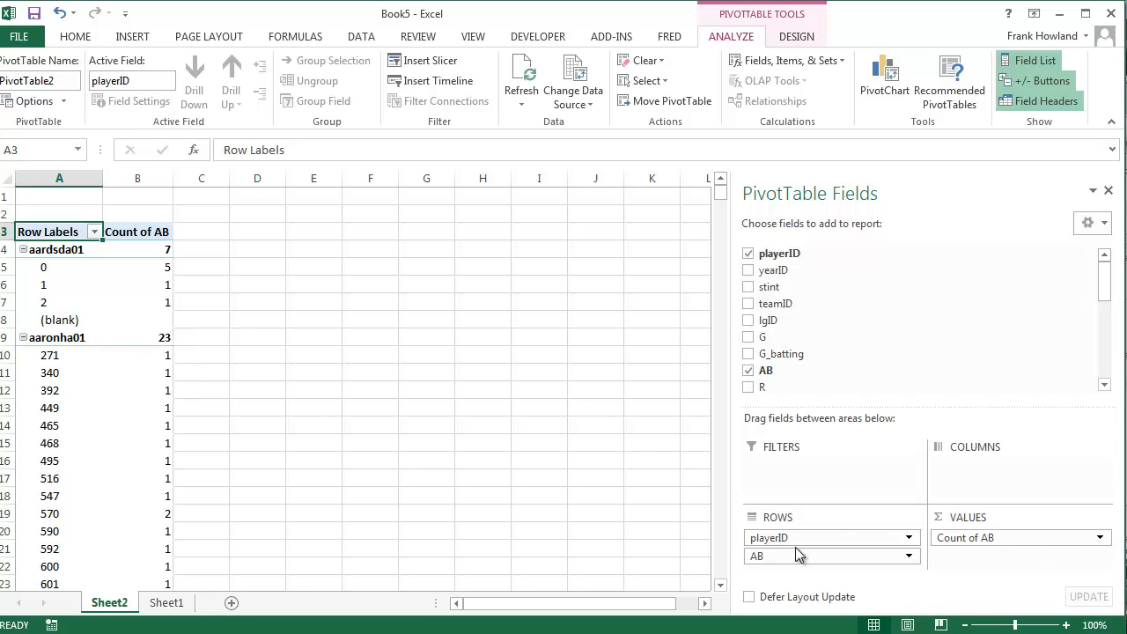
Remove the AB field from the pivot table's rows while keeping it as a value field.
drag(837, 556, 893, 352)
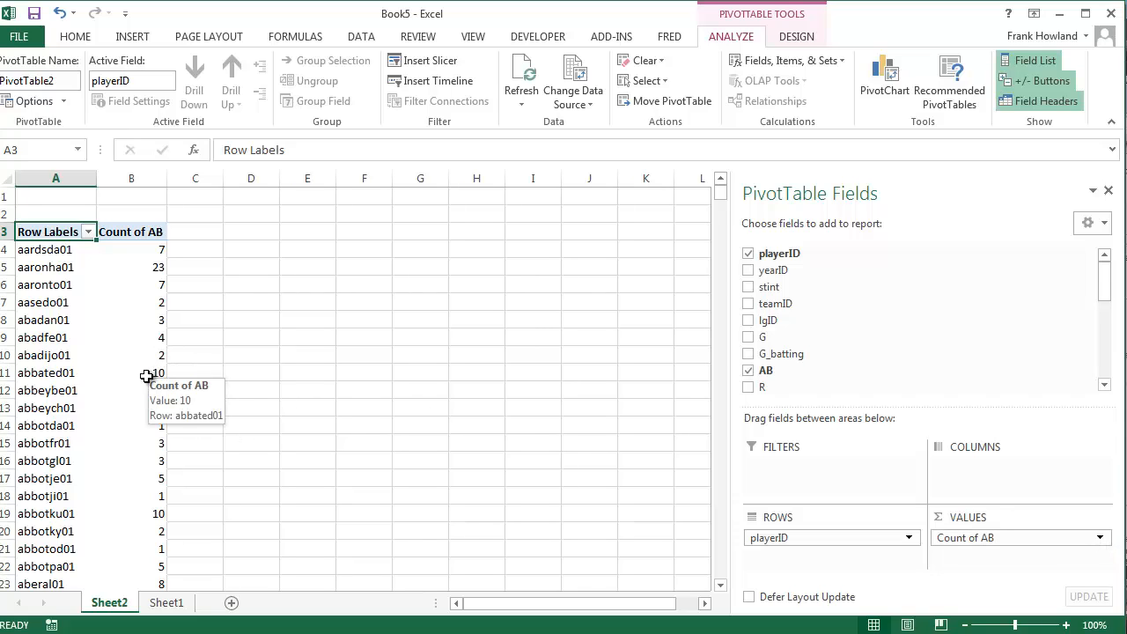
click(145, 266)
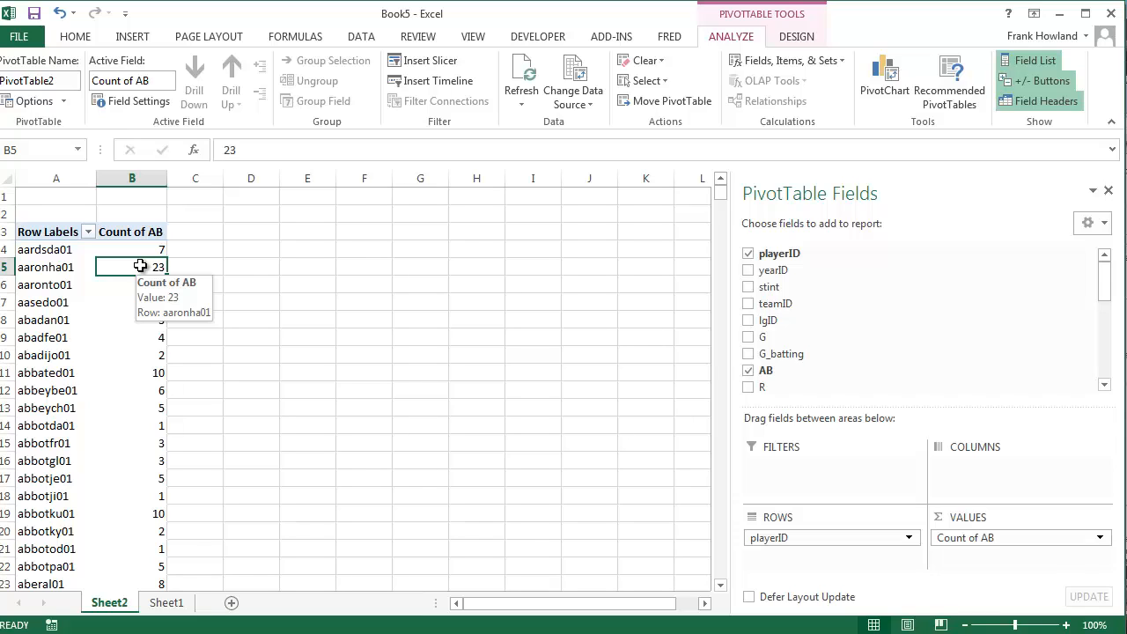
Change the AB value field's summary calculation to Sum.
click(1101, 539)
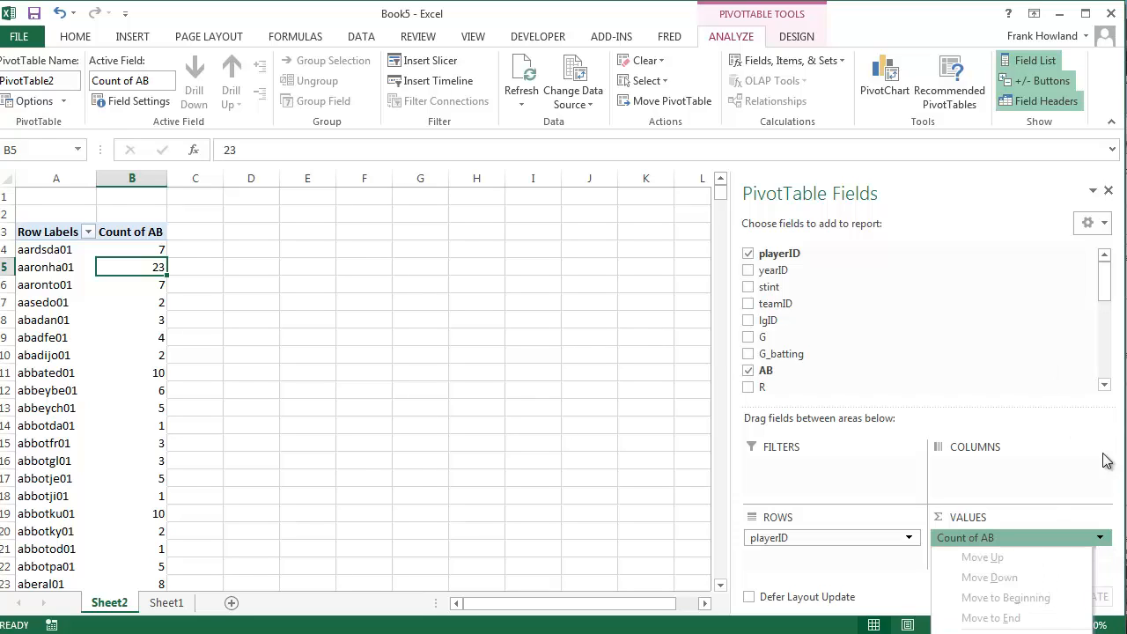
click(1120, 627)
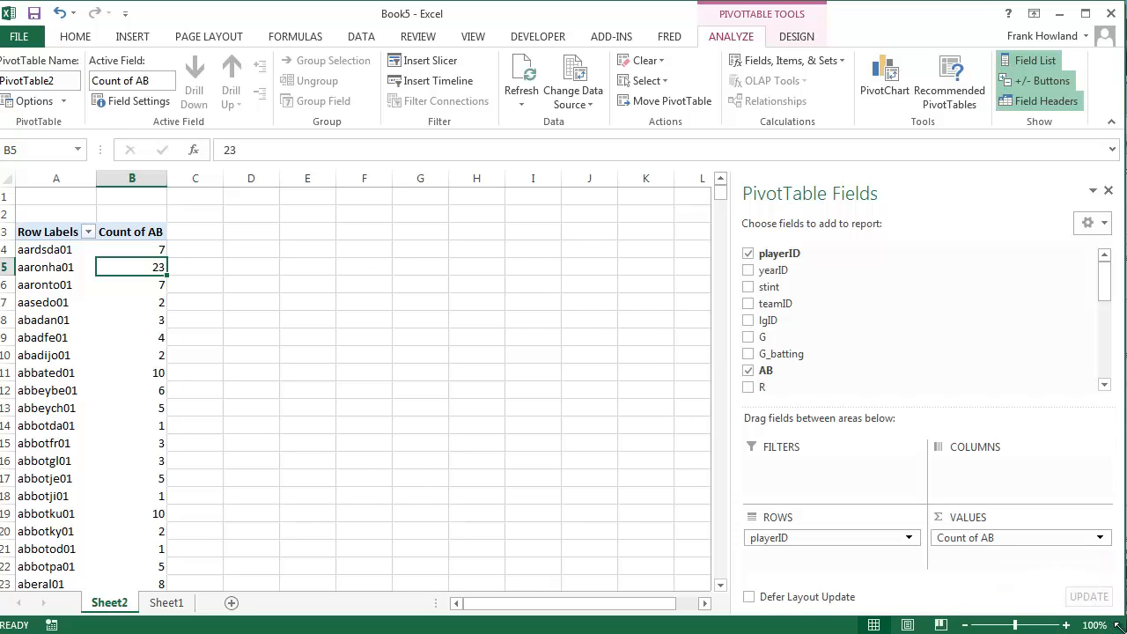
drag(1117, 625, 1116, 418)
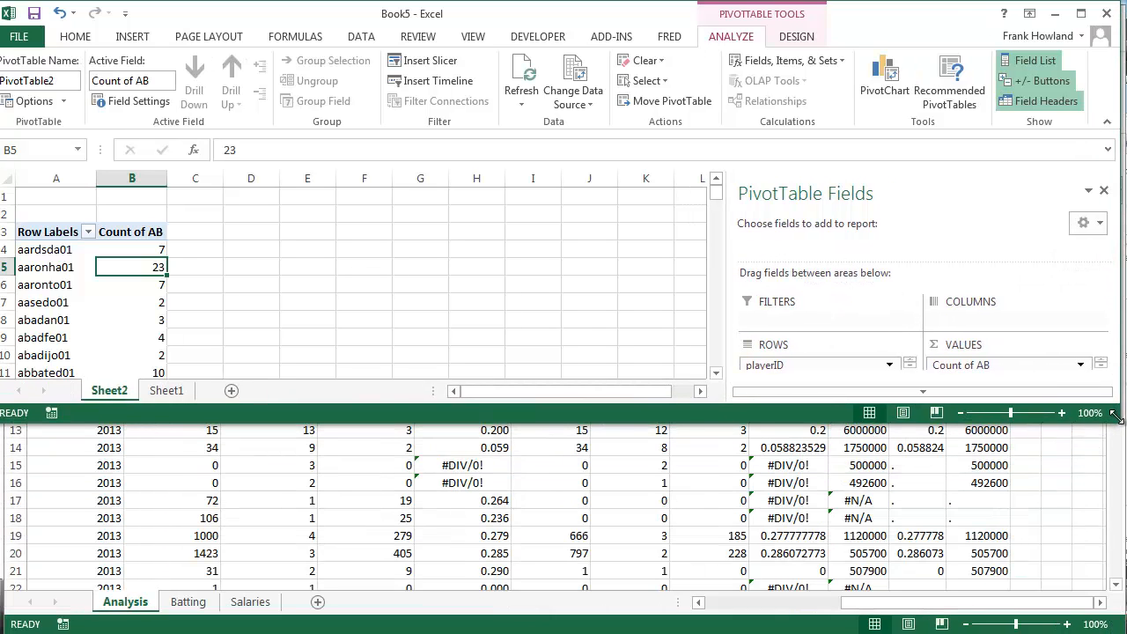
click(1082, 366)
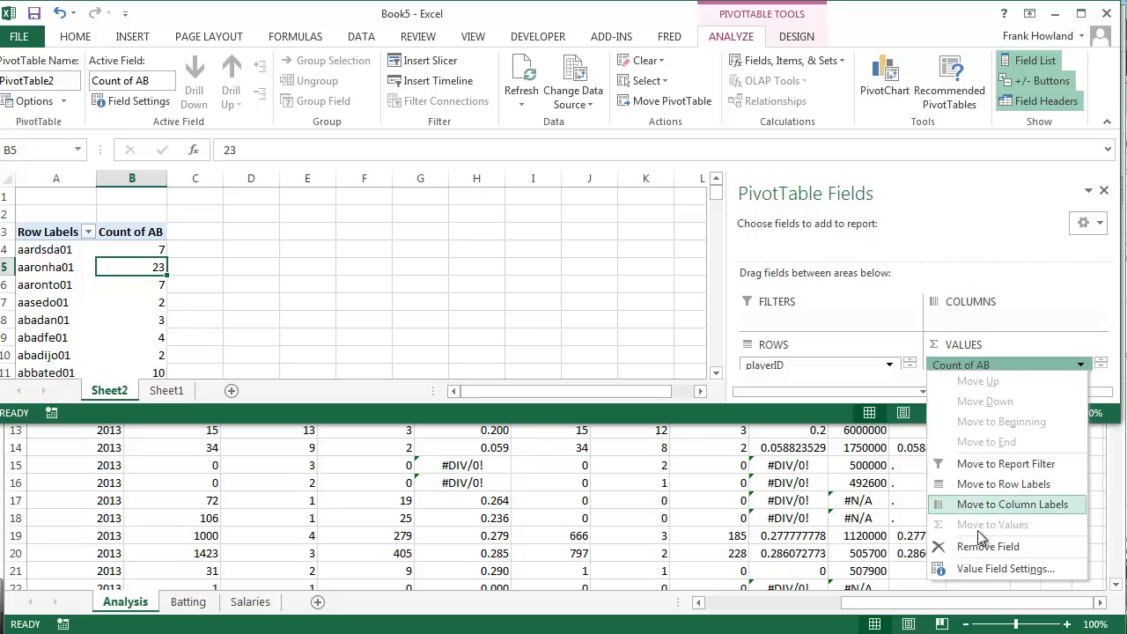
click(998, 569)
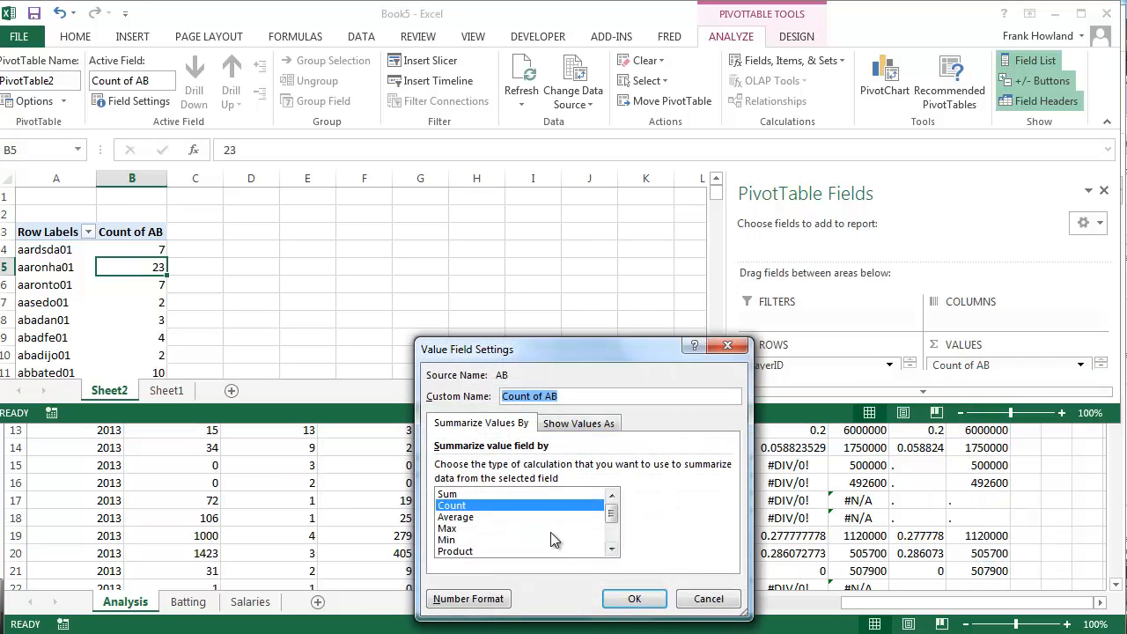
click(611, 549)
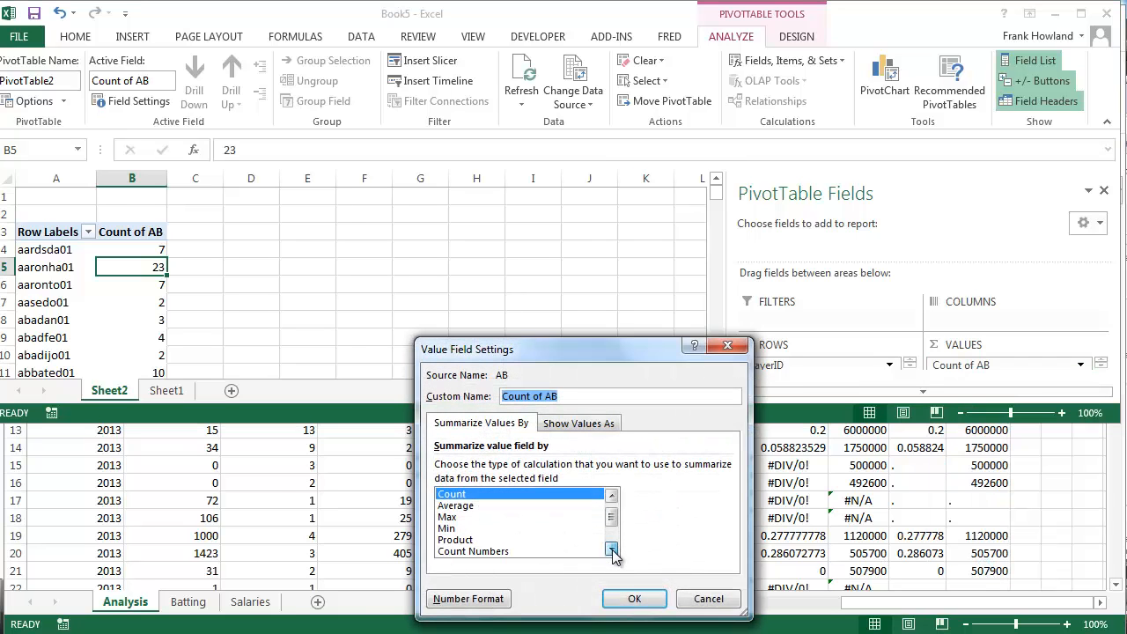
click(612, 549)
click(611, 548)
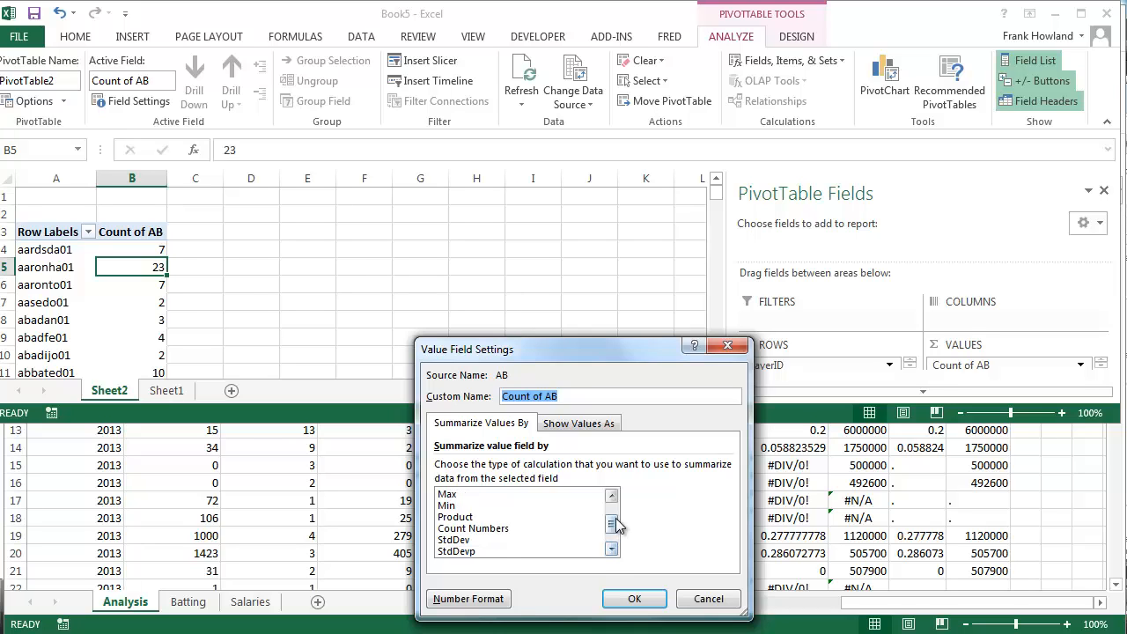
scroll(619, 513, up, 1)
click(510, 494)
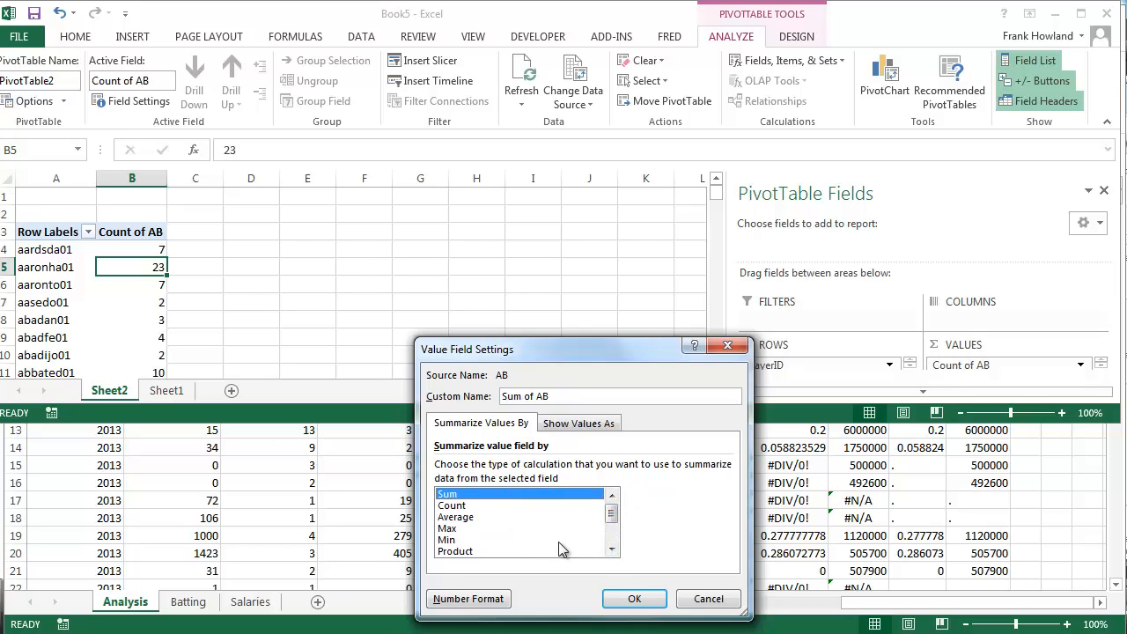
click(634, 600)
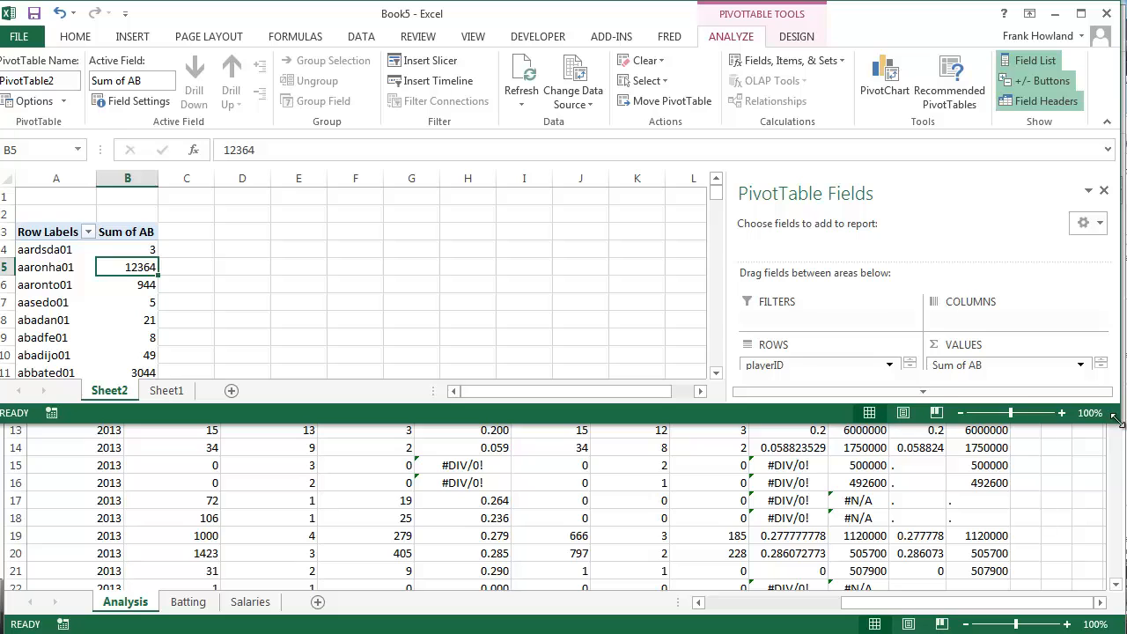
Add the H field to the pivot table both as a row field and as a value field.
drag(1118, 421, 1117, 489)
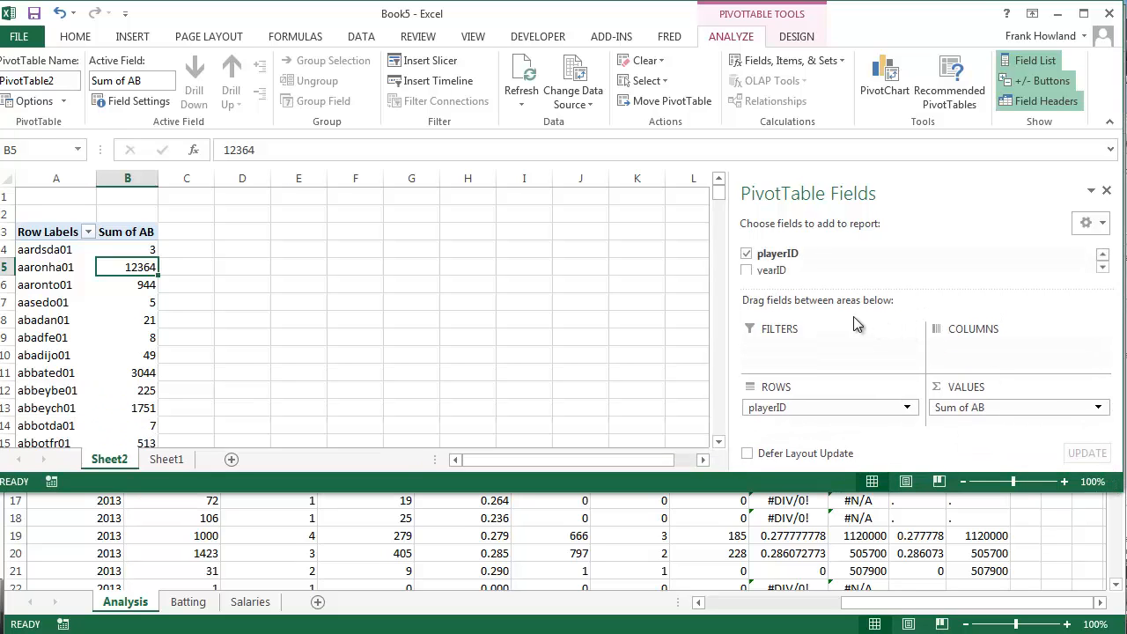
click(1101, 269)
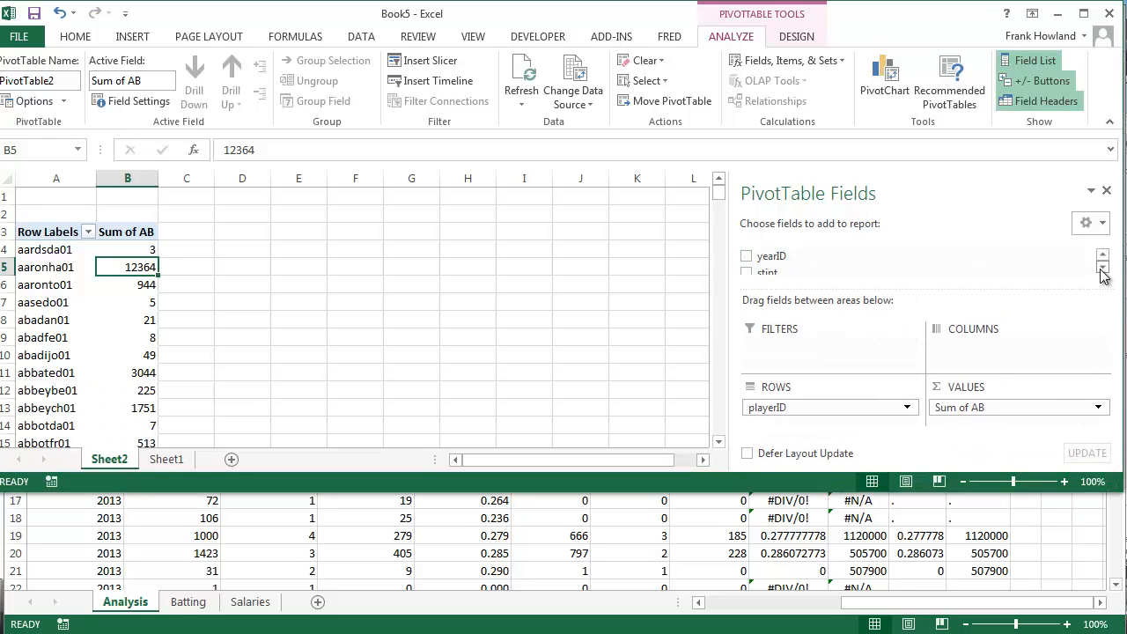
click(1101, 269)
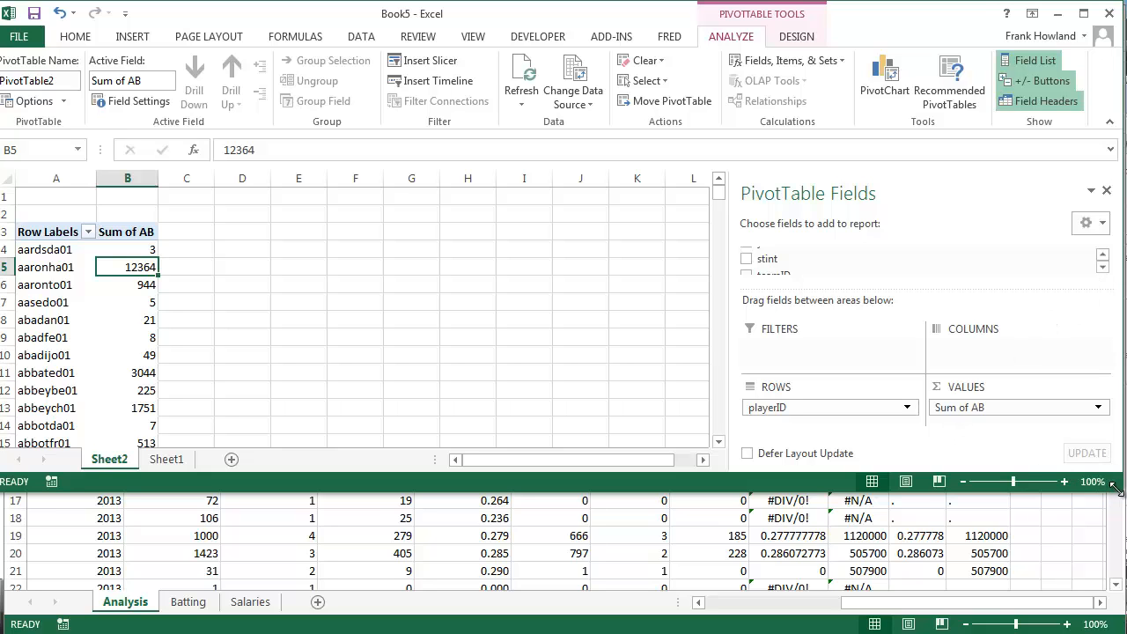
drag(1108, 472, 1104, 593)
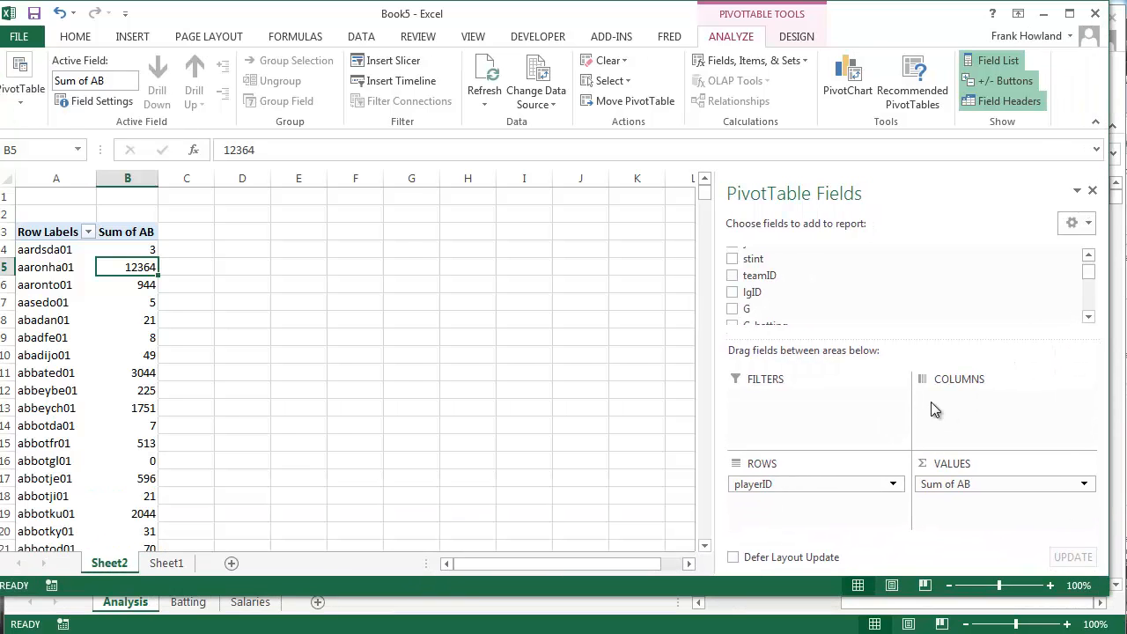
click(1089, 254)
click(1089, 254)
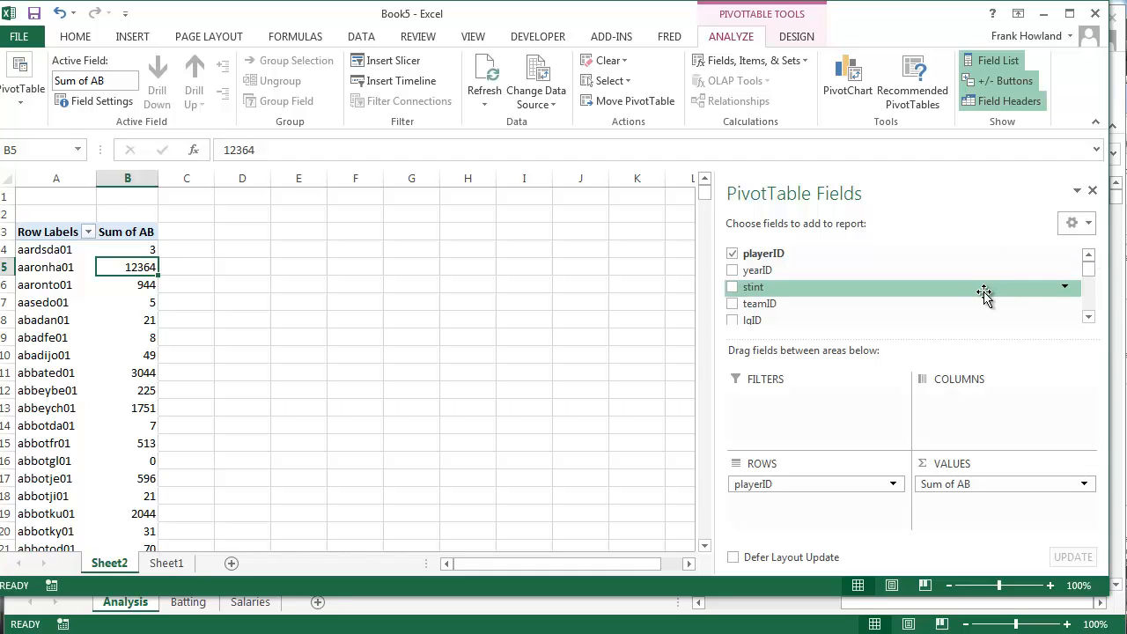
click(1088, 318)
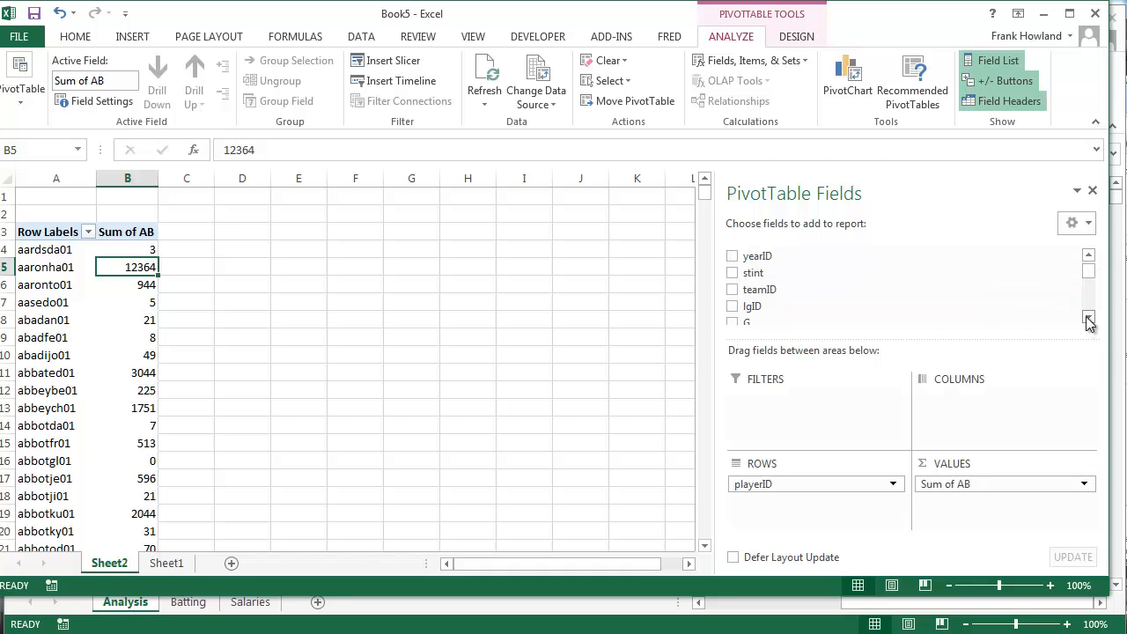
click(1088, 318)
click(1088, 318)
click(1088, 318)
click(1089, 318)
click(1088, 318)
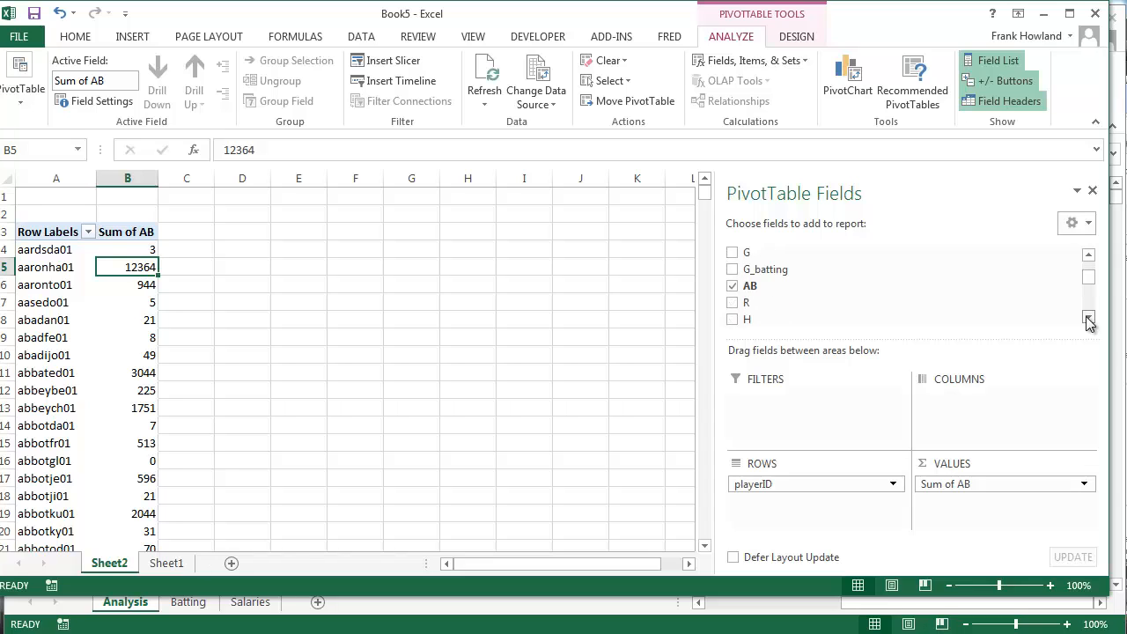
click(1089, 318)
click(732, 305)
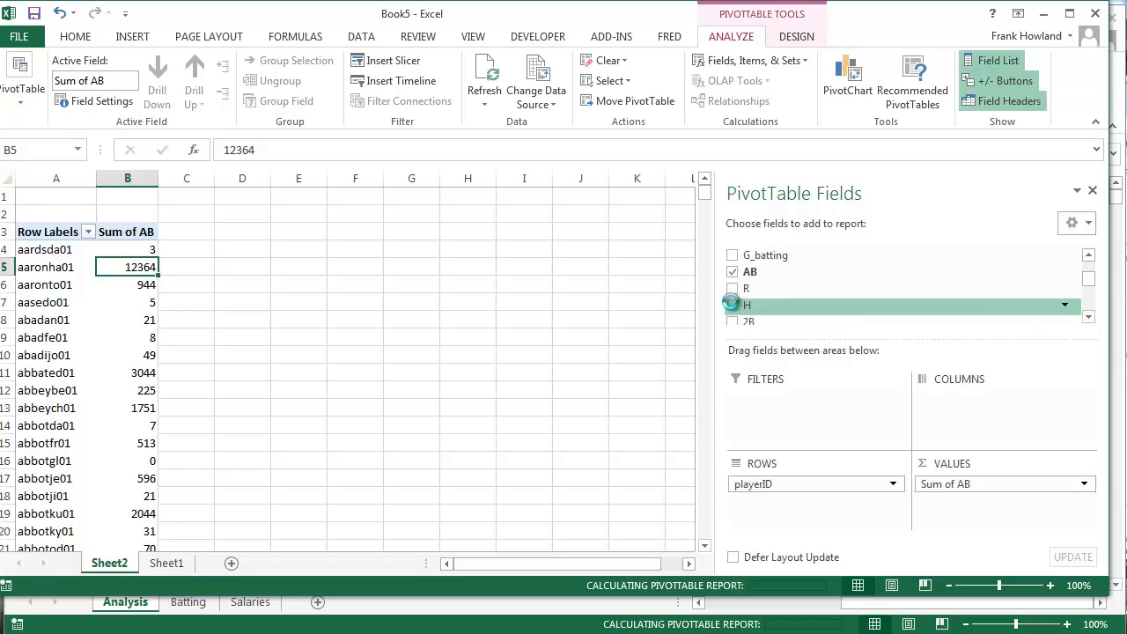
drag(805, 304, 1018, 502)
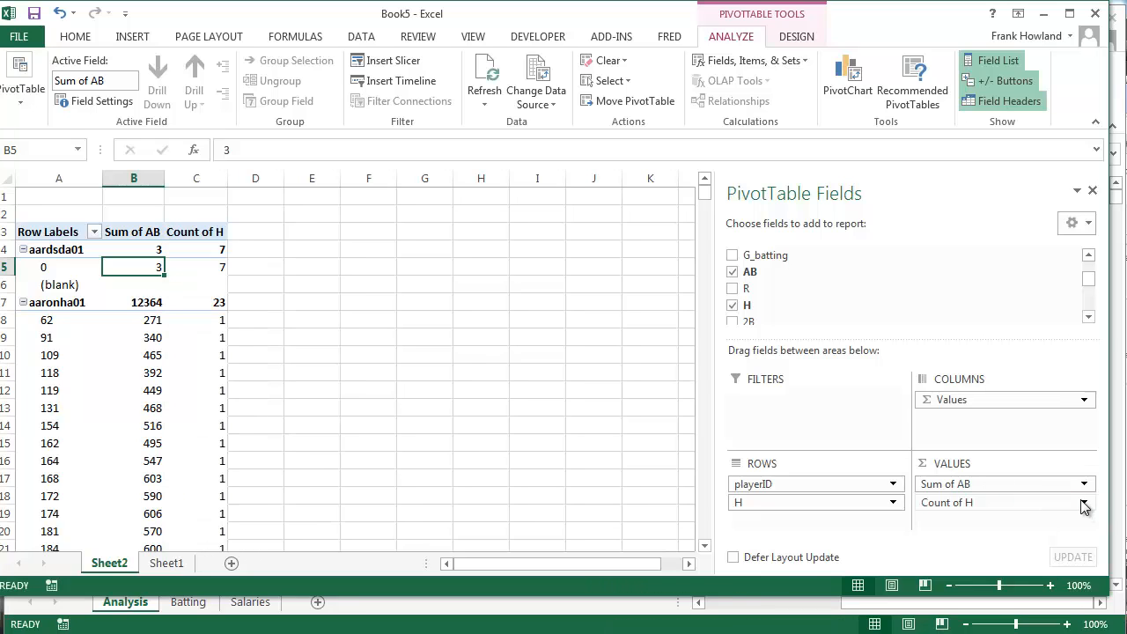
Change the H value field's summary calculation to Sum.
click(1083, 504)
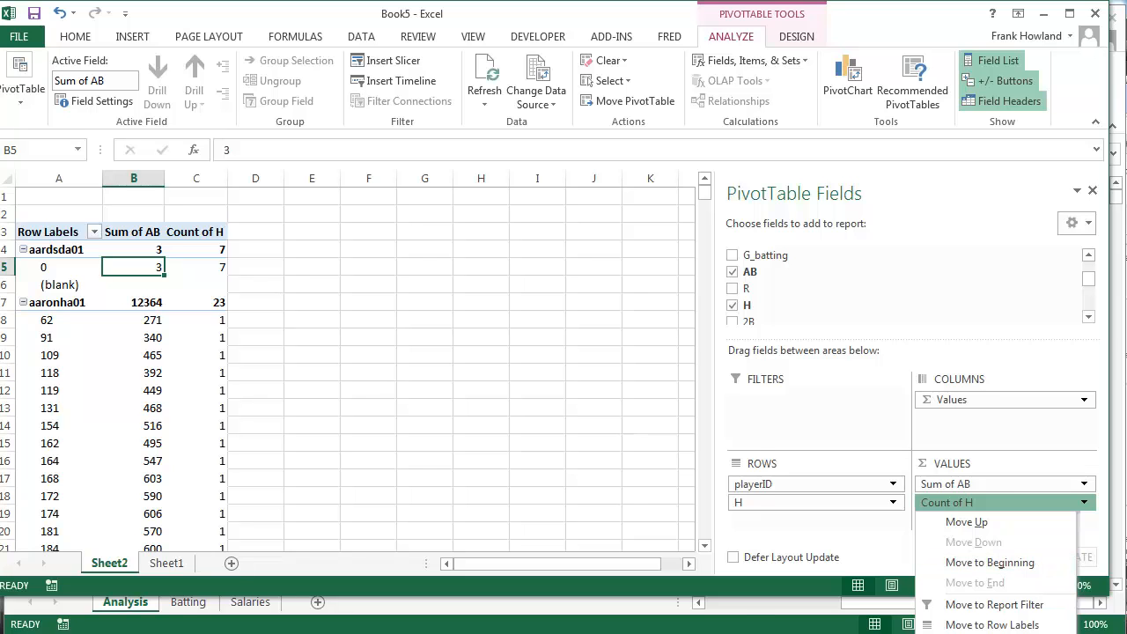
click(986, 632)
click(508, 494)
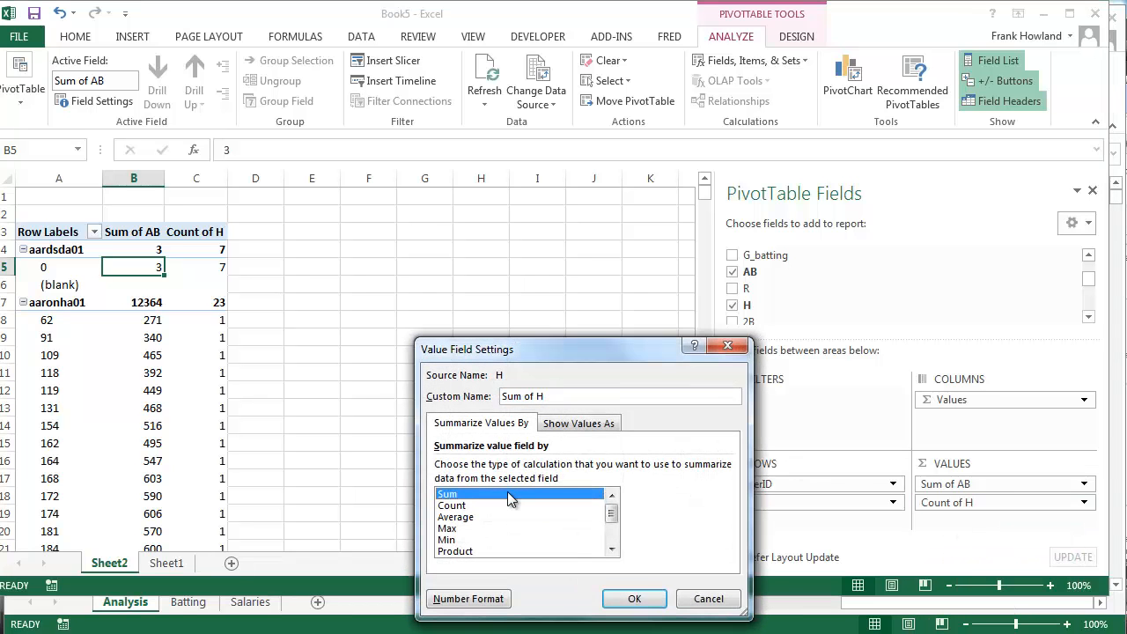
click(634, 599)
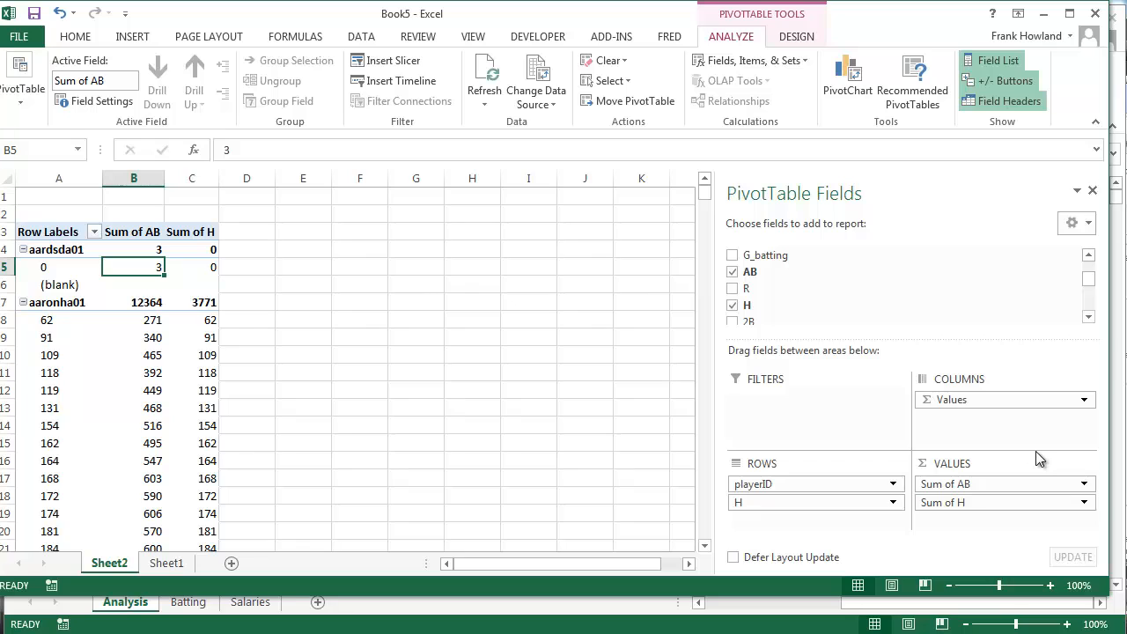
Remove the H field from the pivot table's rows, leaving only playerID as the row field.
click(777, 503)
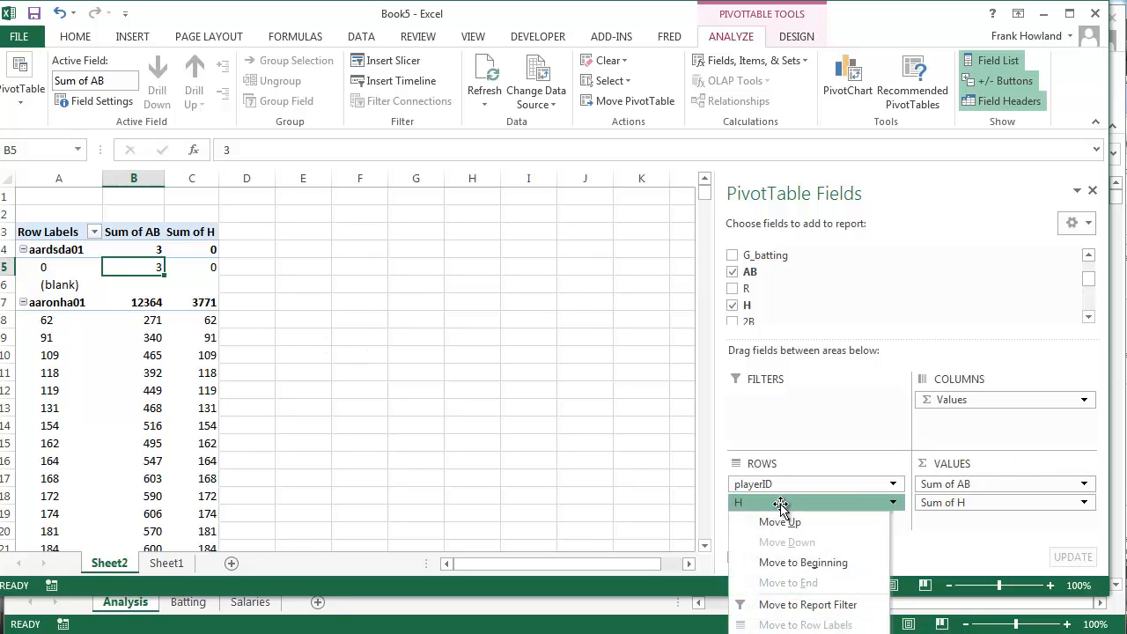
click(817, 503)
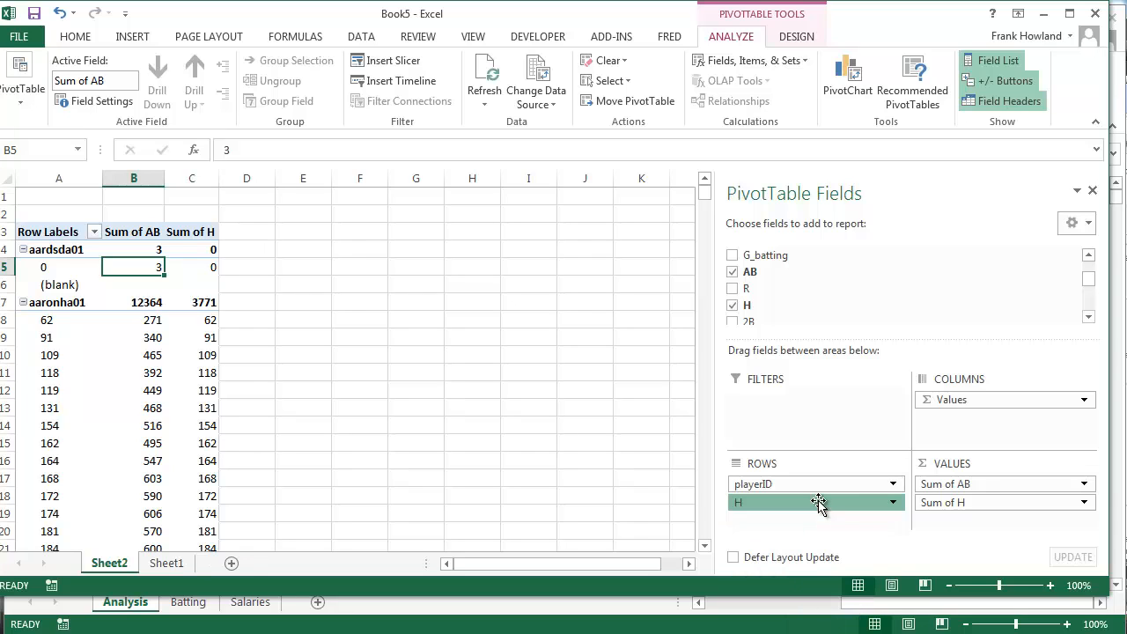
drag(818, 502, 913, 265)
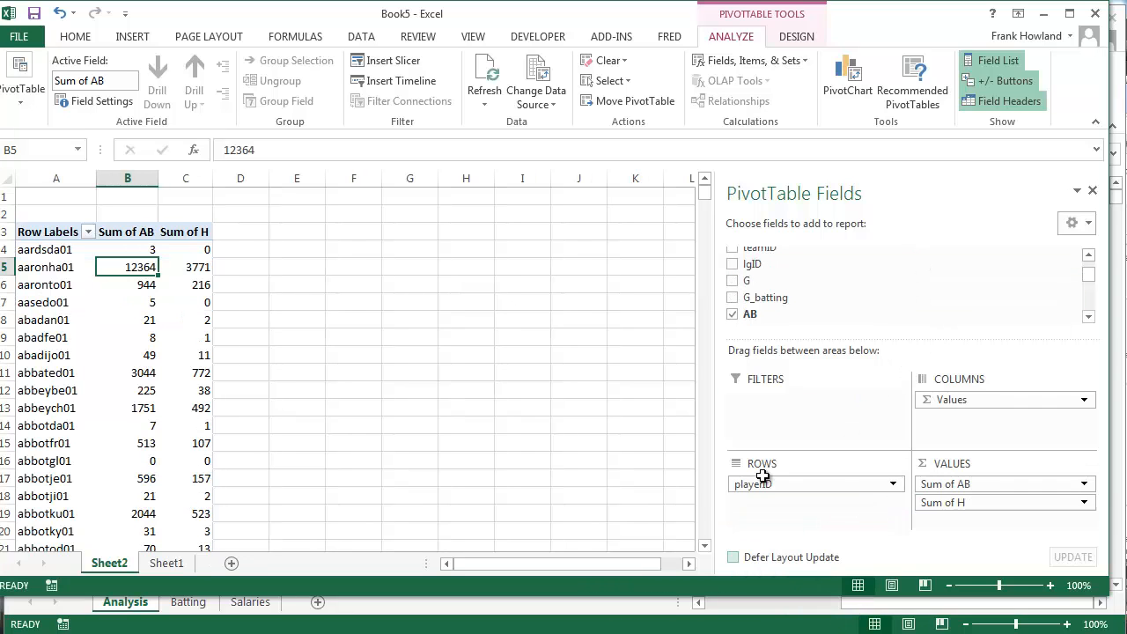
Add the G field to the pivot table as a third value field.
mouse_move(122, 351)
drag(1089, 282, 1086, 261)
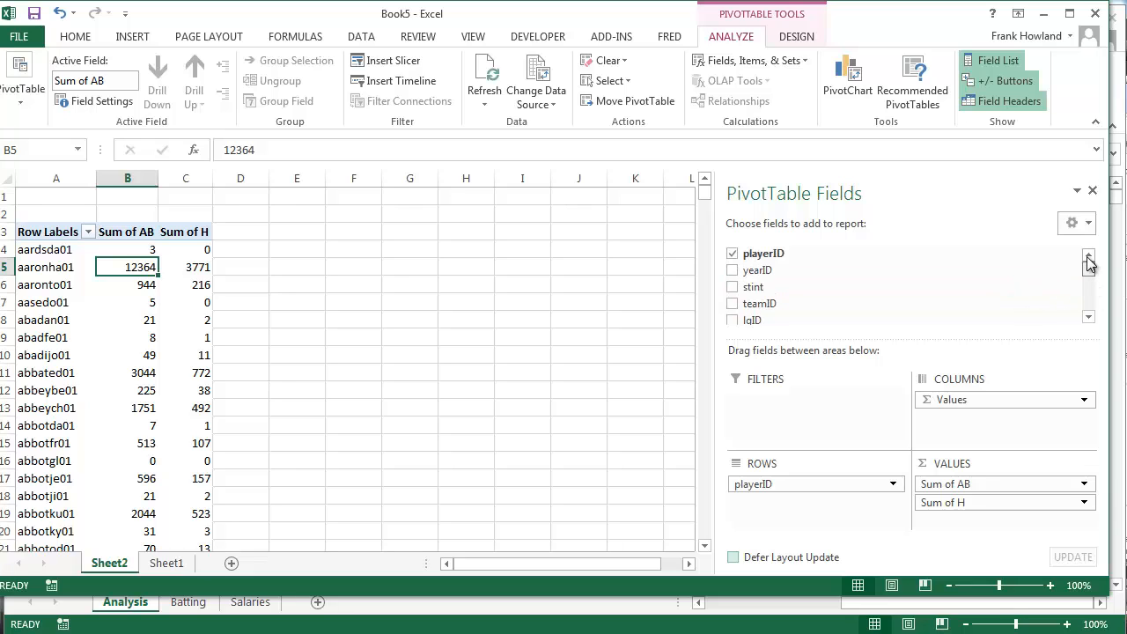
click(1090, 317)
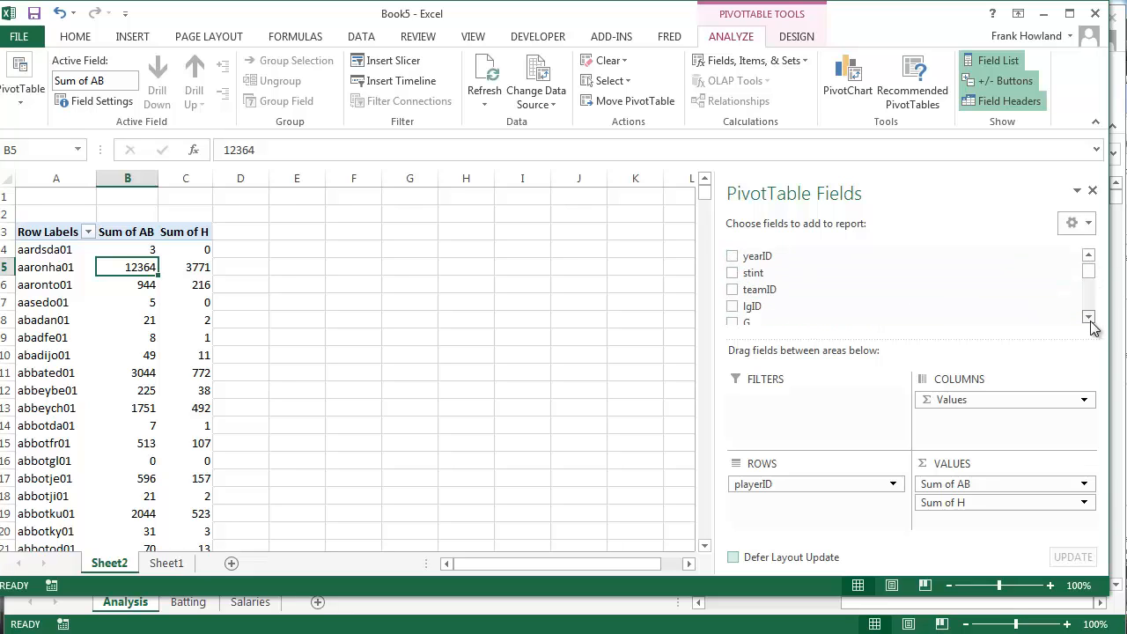
click(1089, 317)
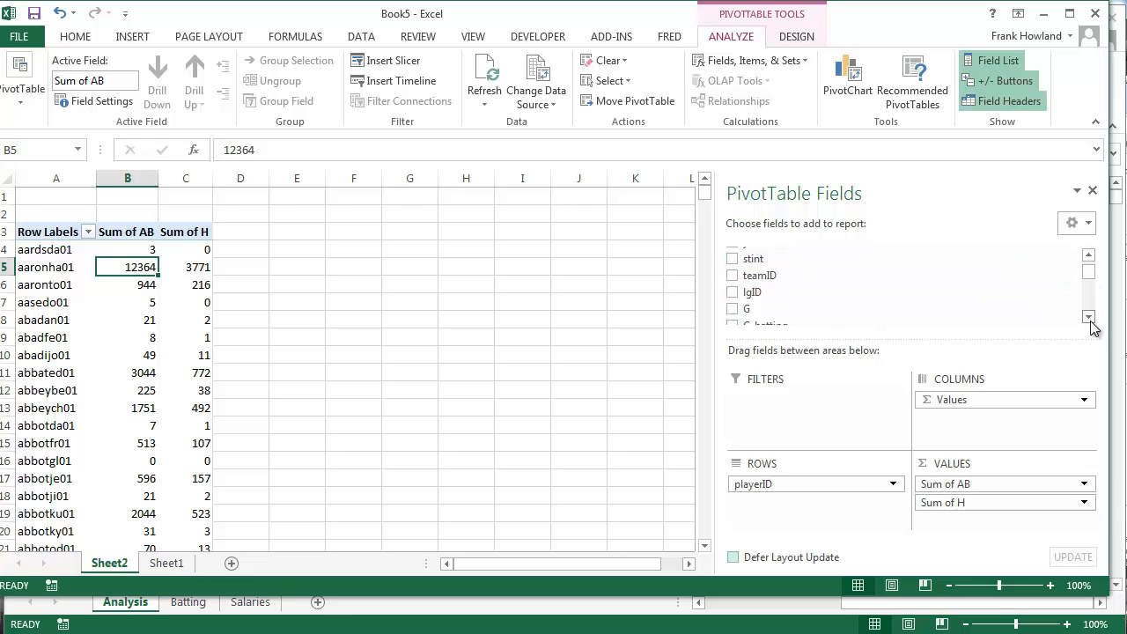
click(732, 309)
mouse_move(787, 310)
mouse_down()
mouse_move(1021, 460)
mouse_move(801, 294)
mouse_up()
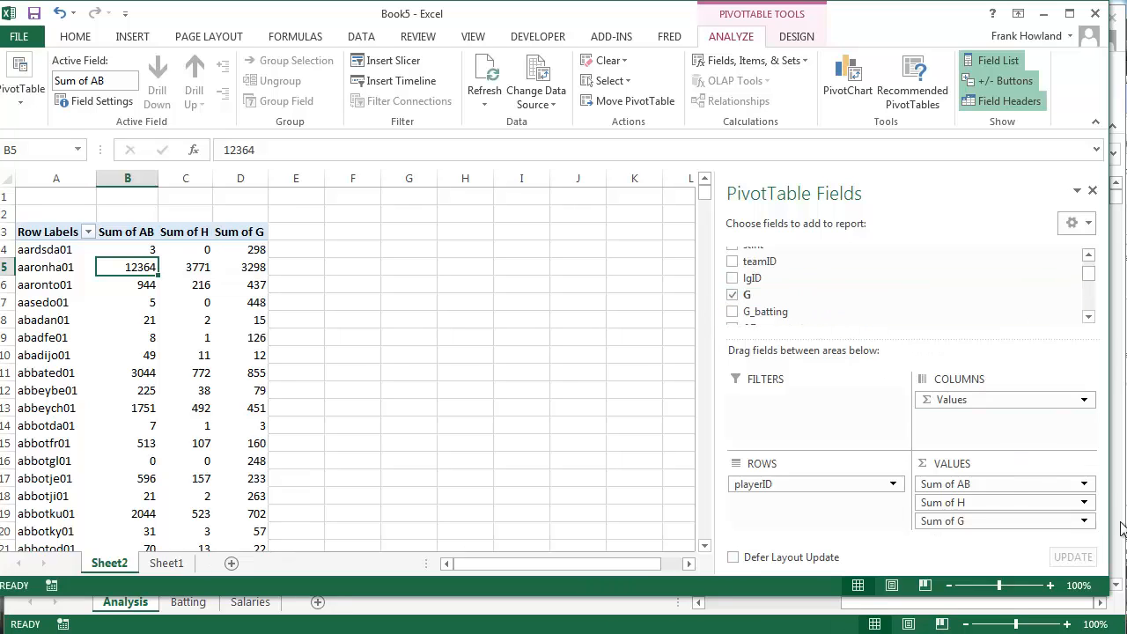
Change the G value field's summary calculation to Count.
click(1086, 521)
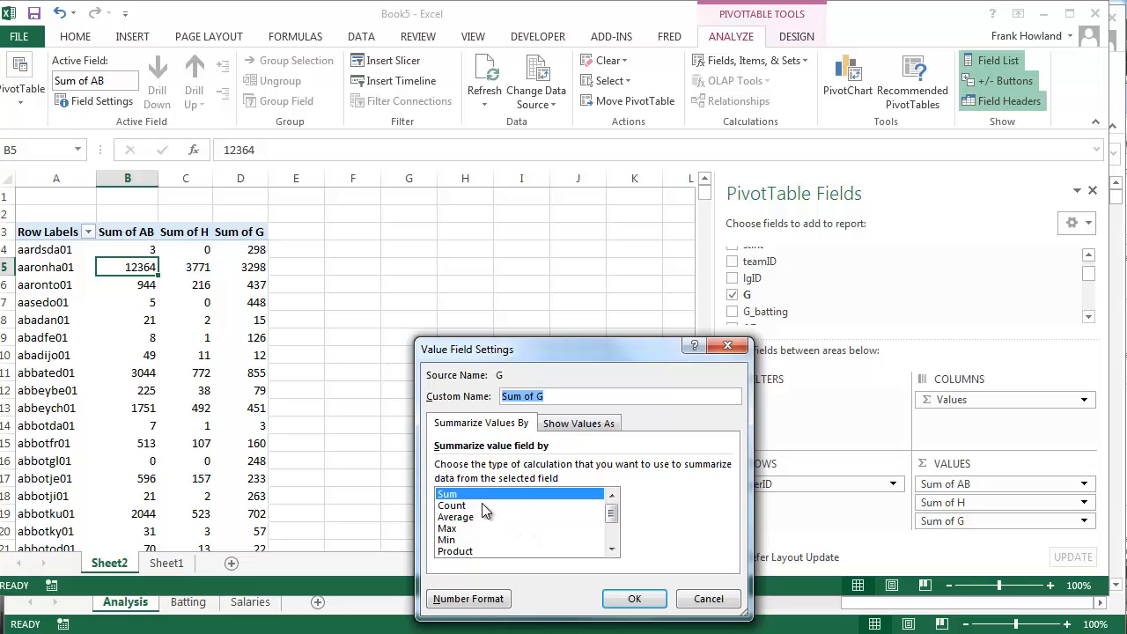
click(481, 507)
click(634, 598)
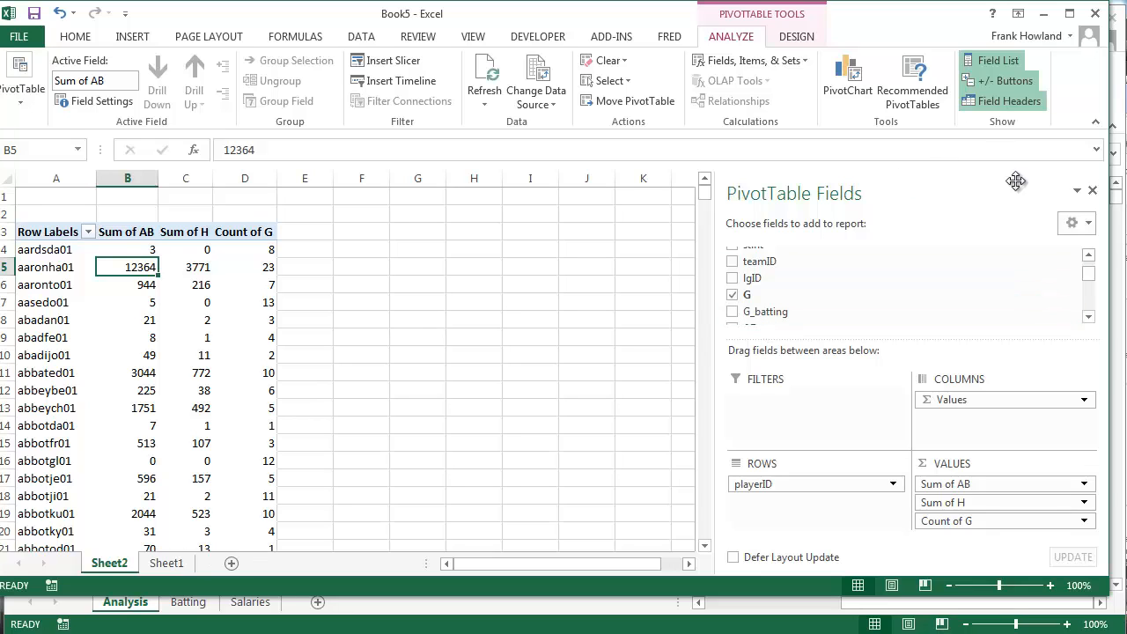
click(1092, 190)
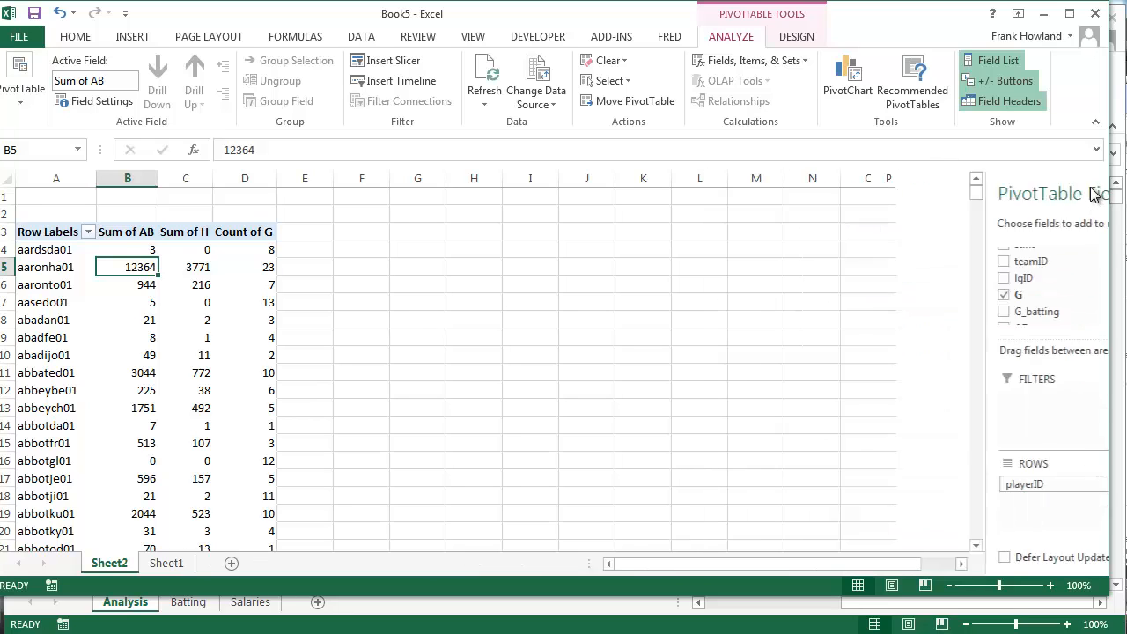
click(204, 284)
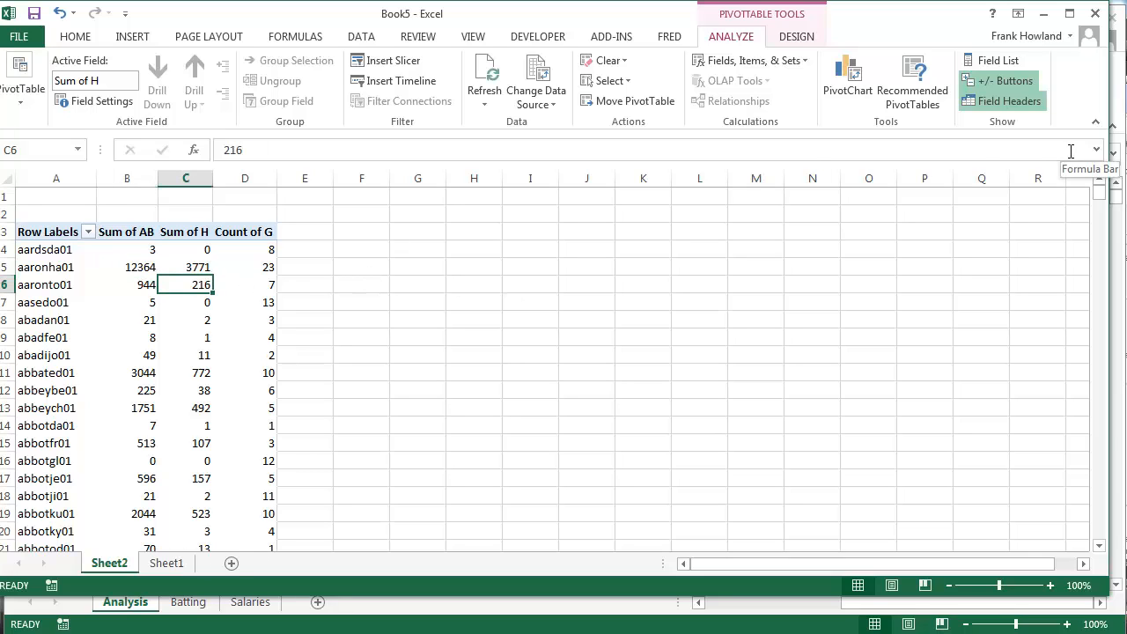
click(152, 305)
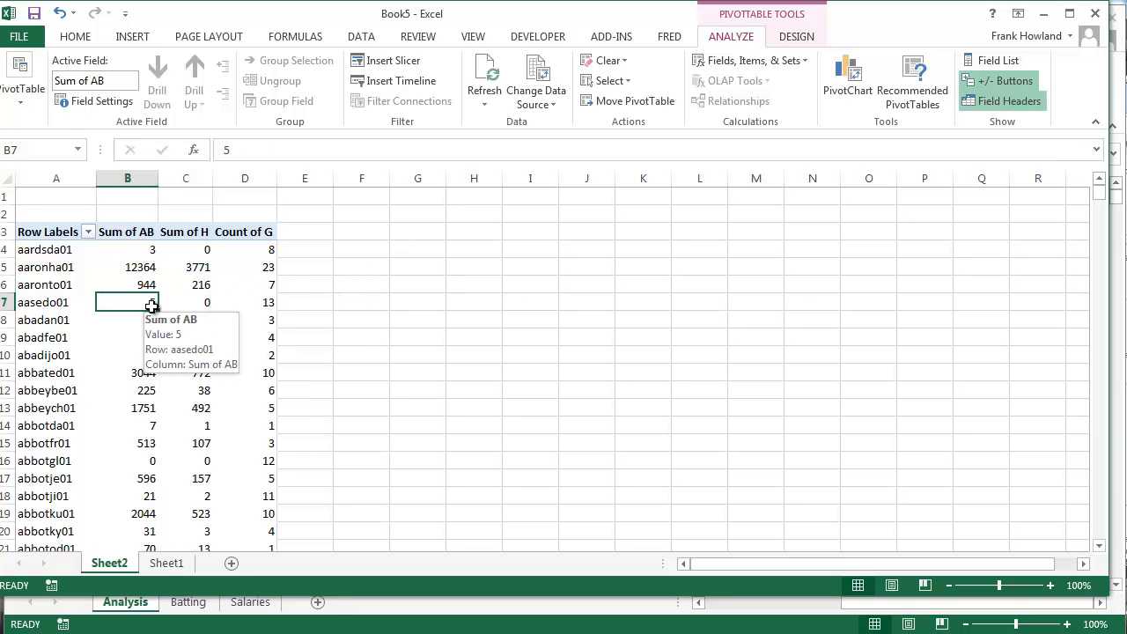
right_click(152, 308)
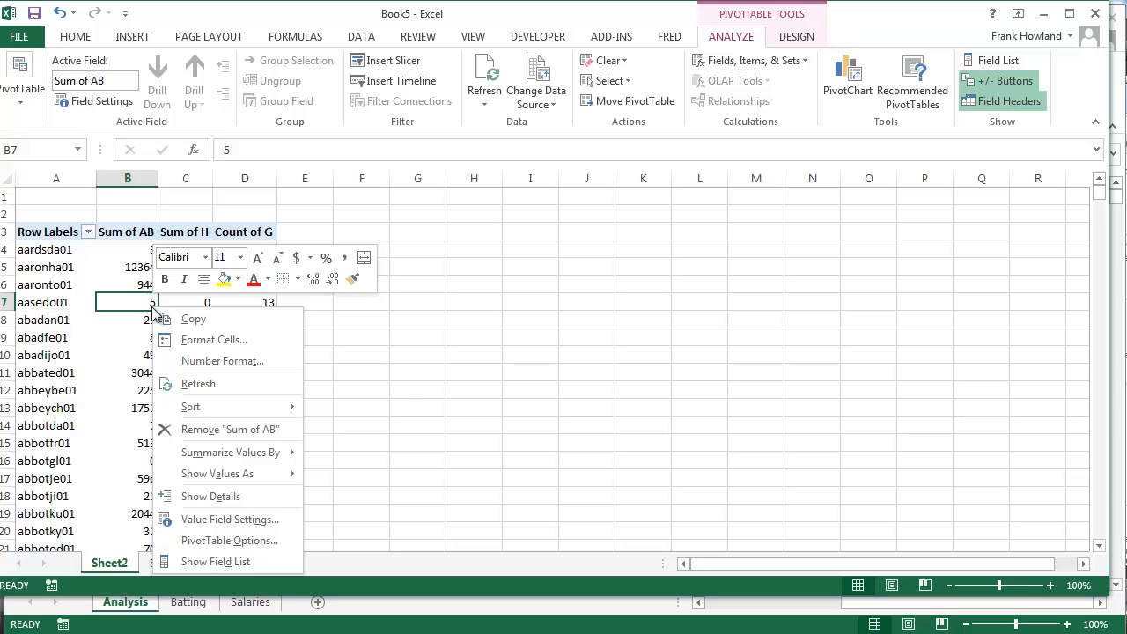
click(243, 540)
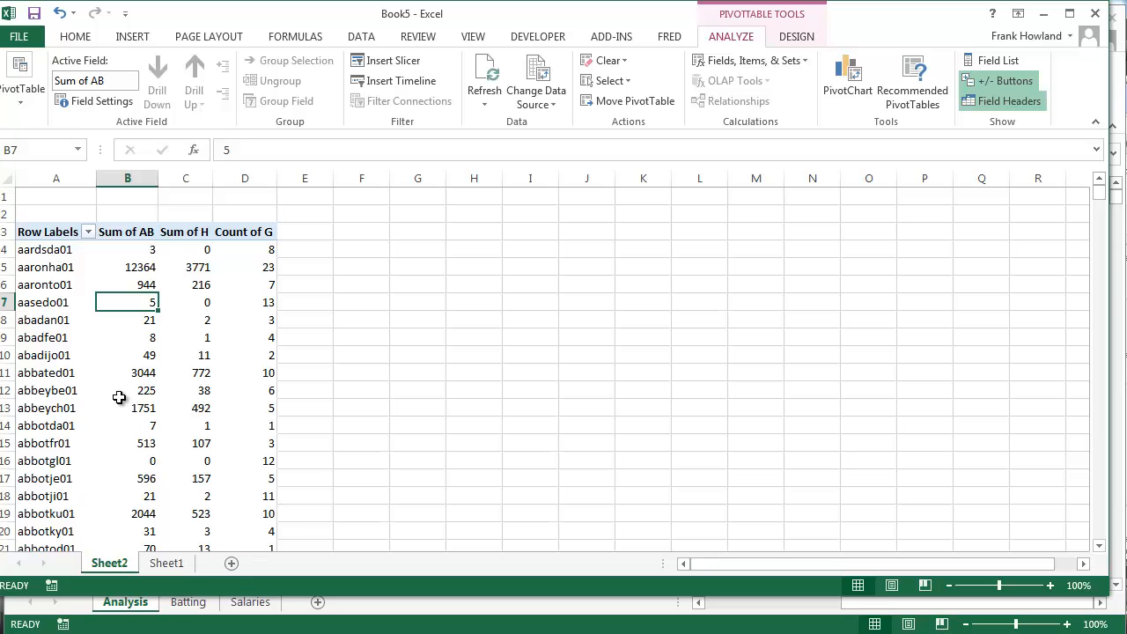
click(118, 394)
click(60, 345)
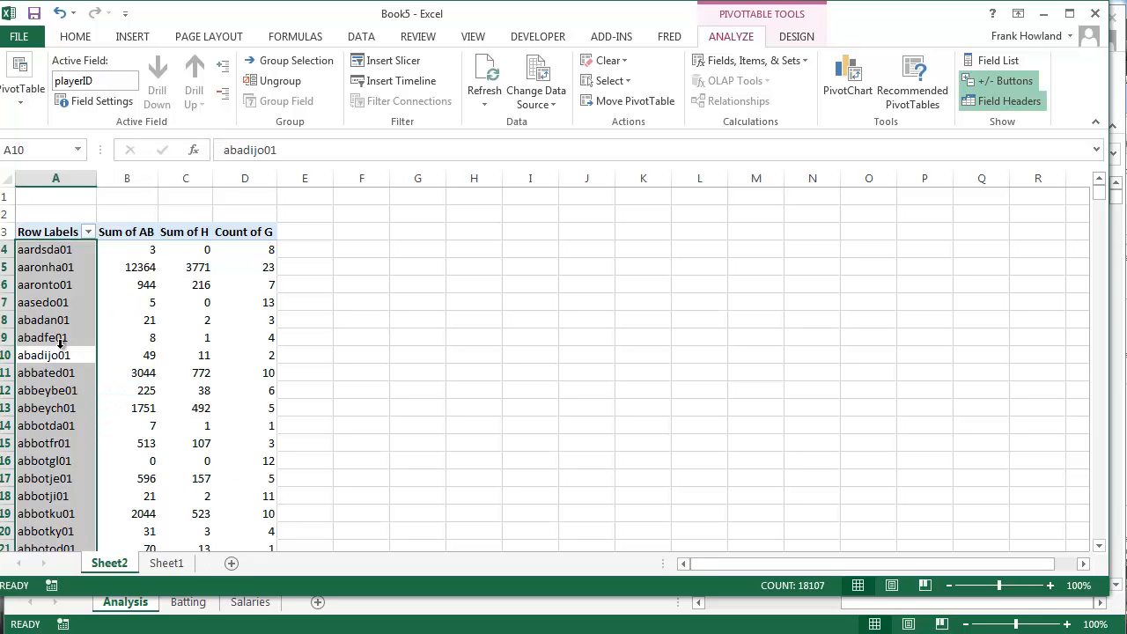
Show the PivotTable field list again from the AB total in the abadijo01 row.
click(129, 355)
right_click(130, 359)
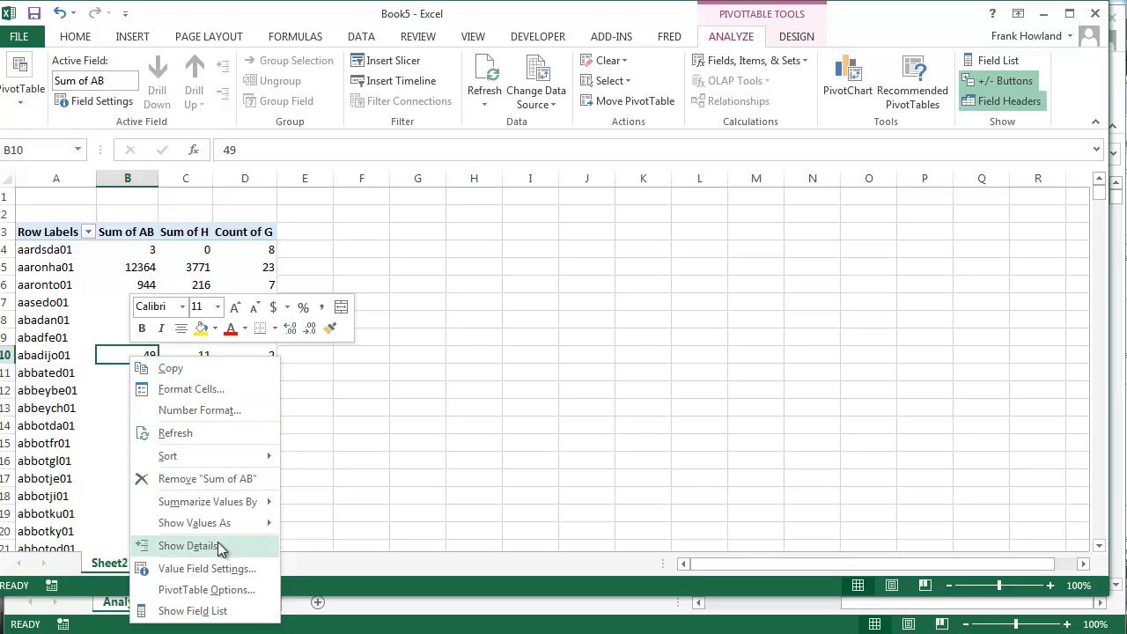
click(220, 610)
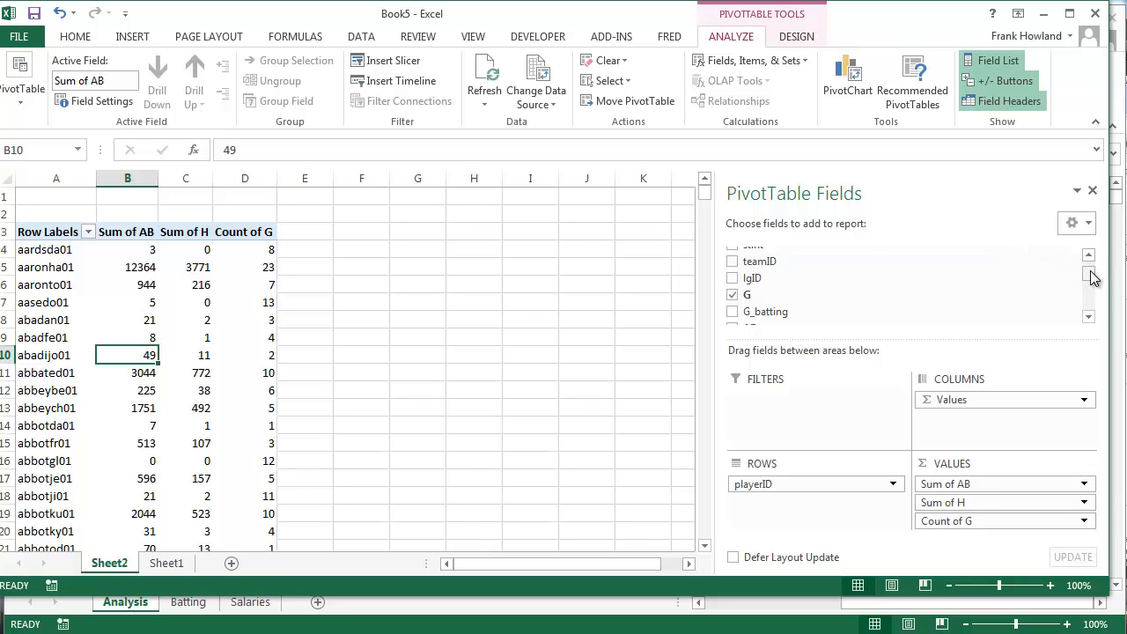
Add the yearID field to the pivot table as a fourth value field.
drag(1092, 277, 1095, 266)
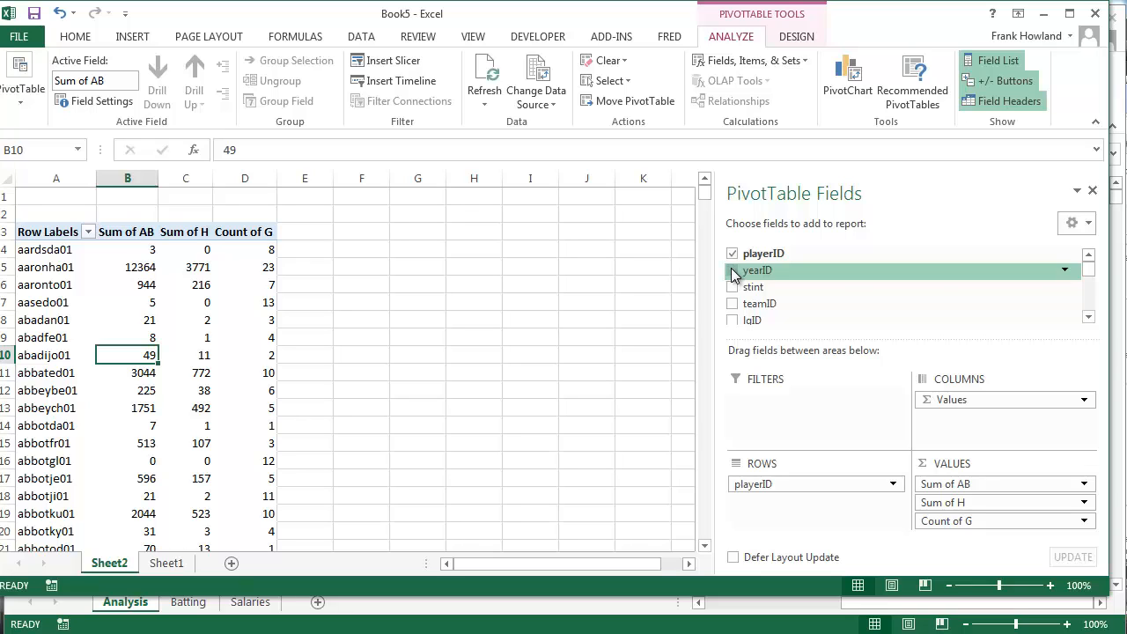
drag(732, 274, 970, 546)
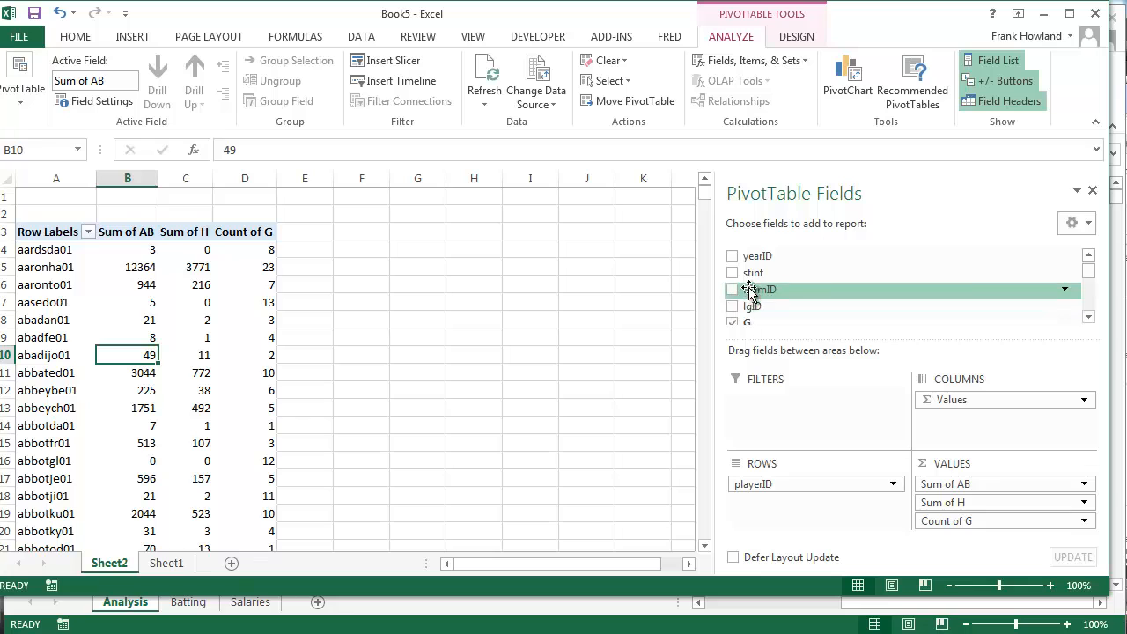
click(733, 256)
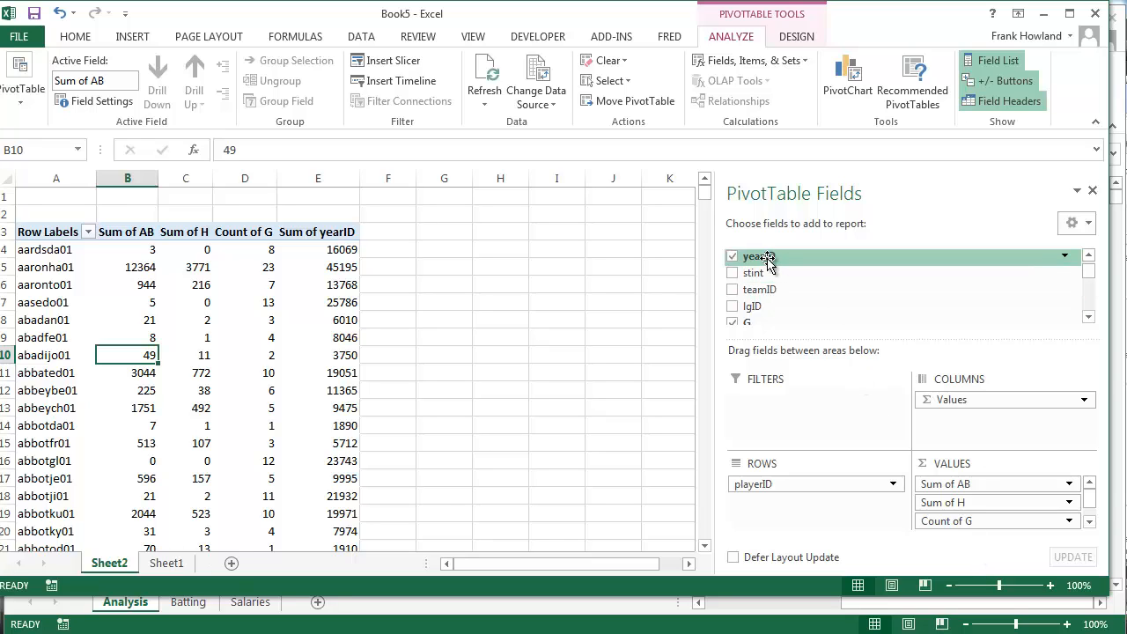
drag(769, 258, 971, 545)
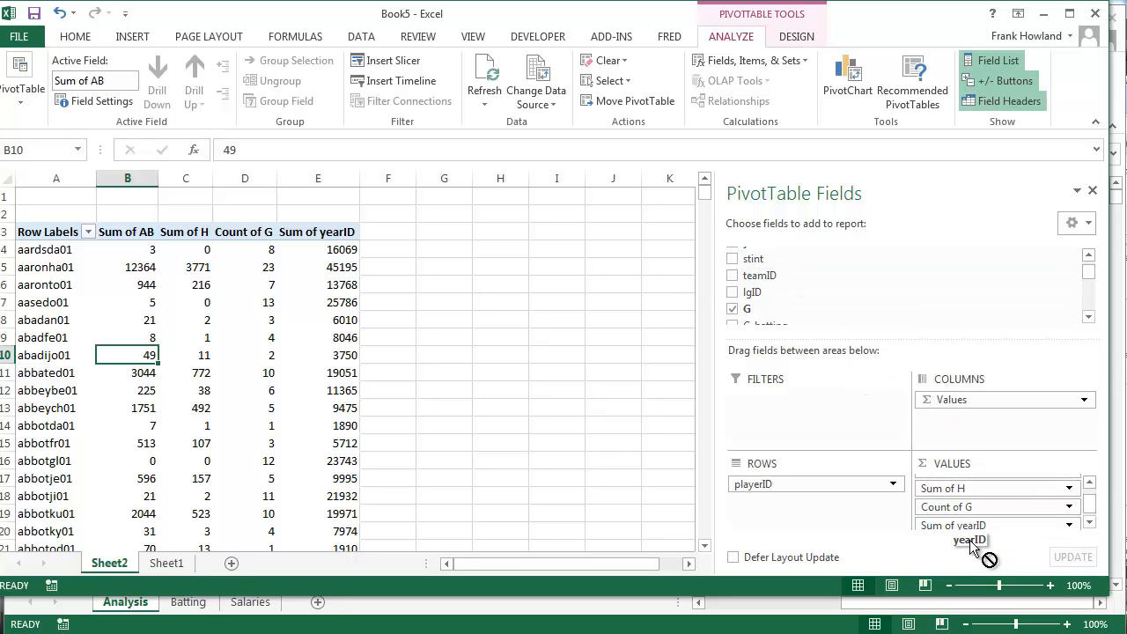
drag(971, 546, 988, 233)
Change the yearID value field's summary calculation to Max and select its value in the aaronha01 row.
click(1070, 522)
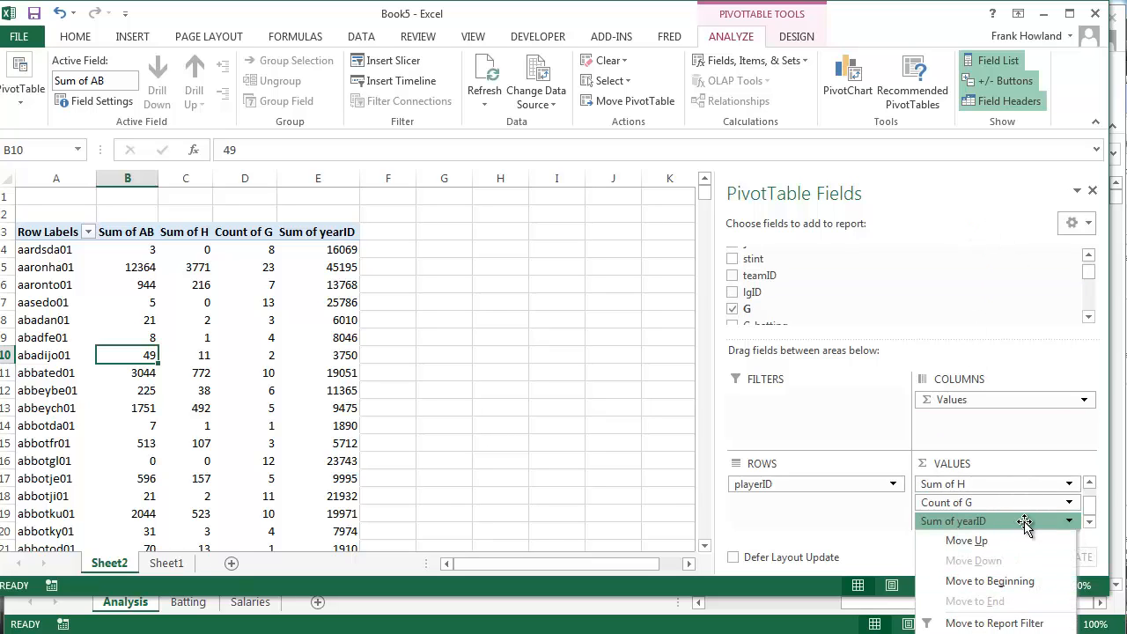
click(986, 633)
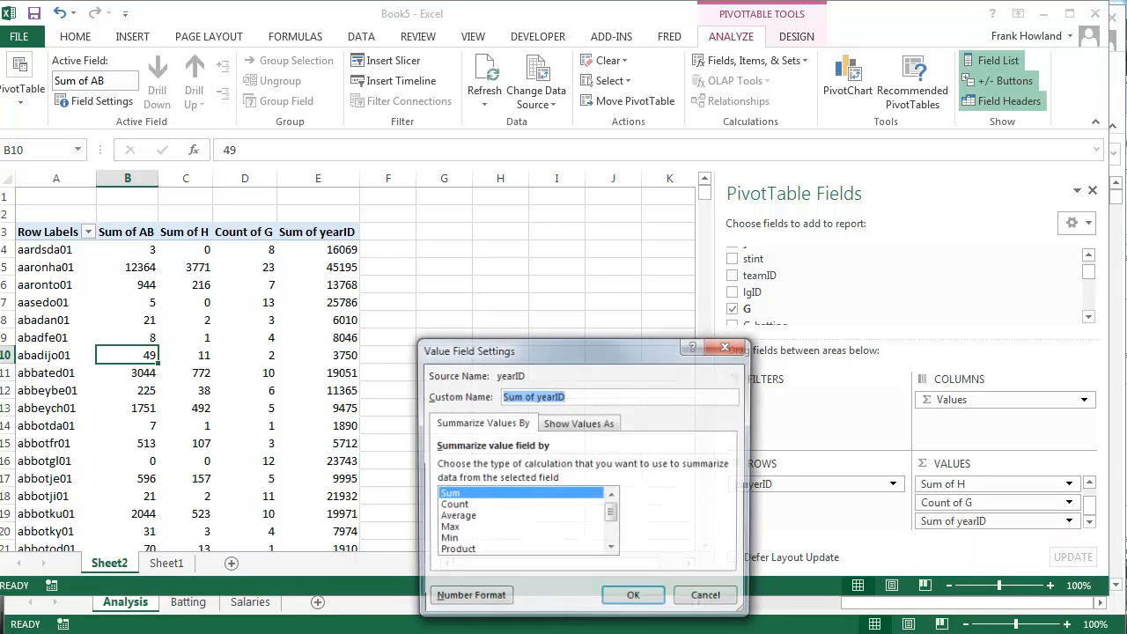
click(466, 529)
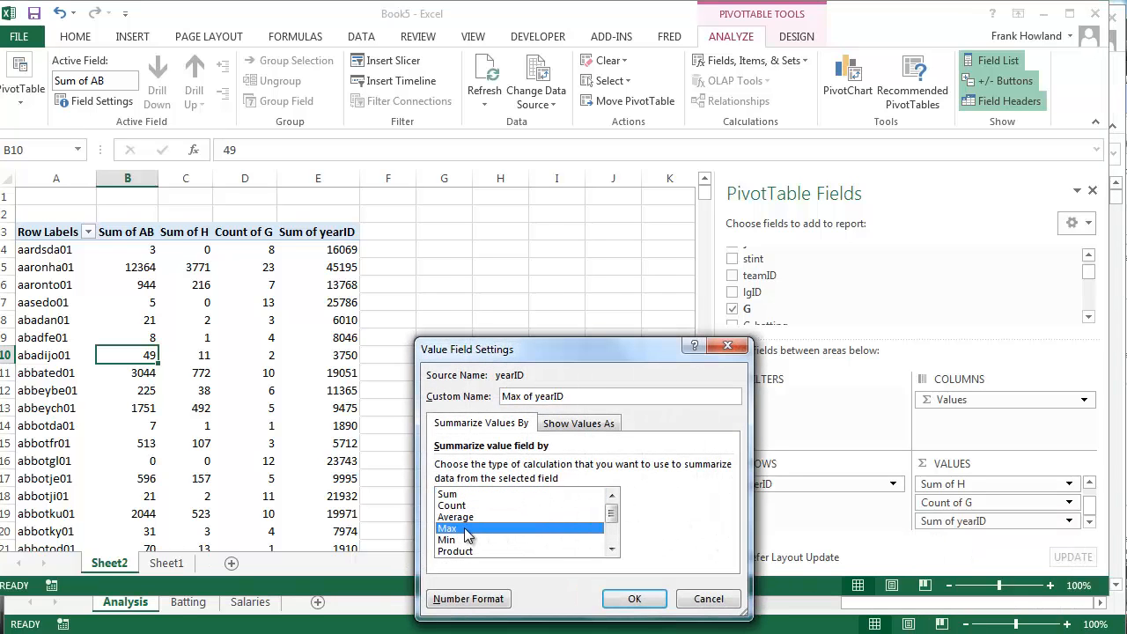
click(640, 599)
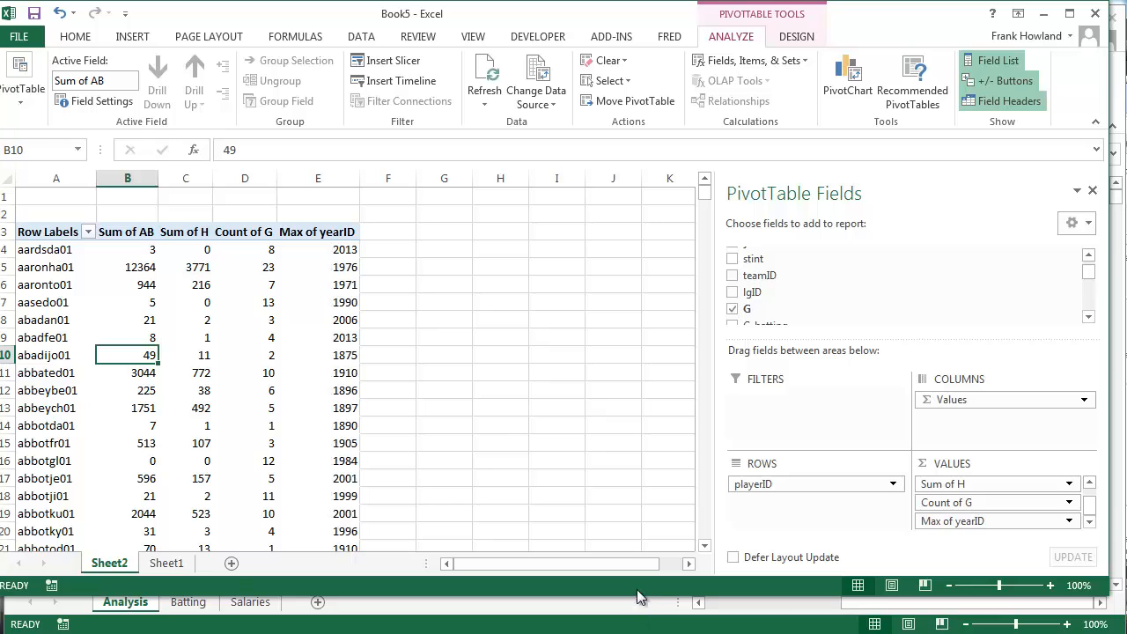
click(344, 269)
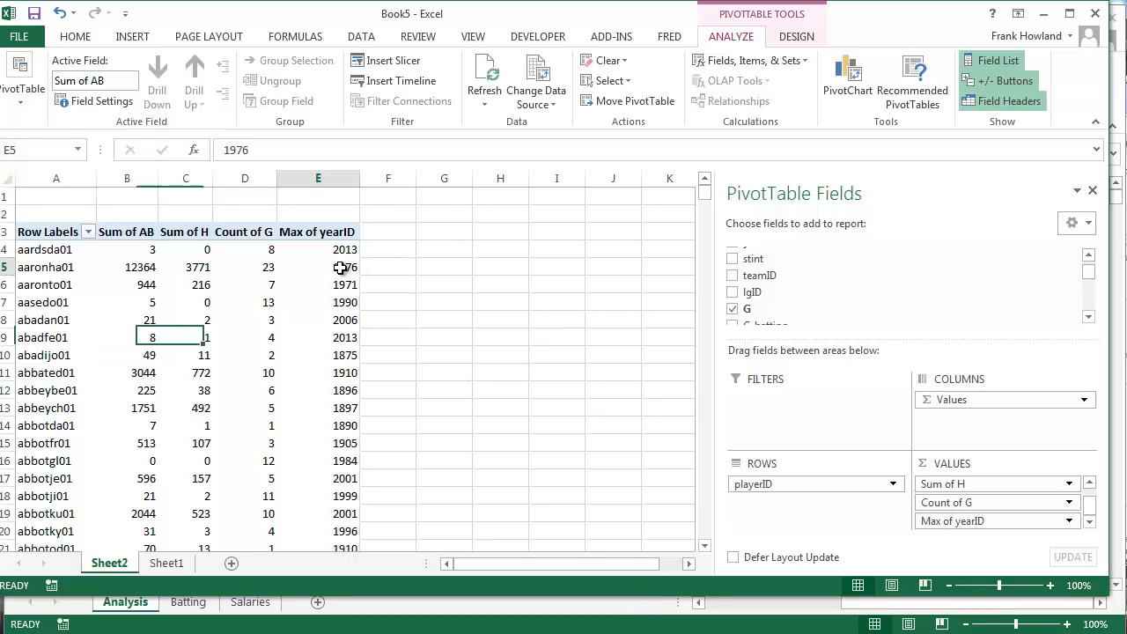